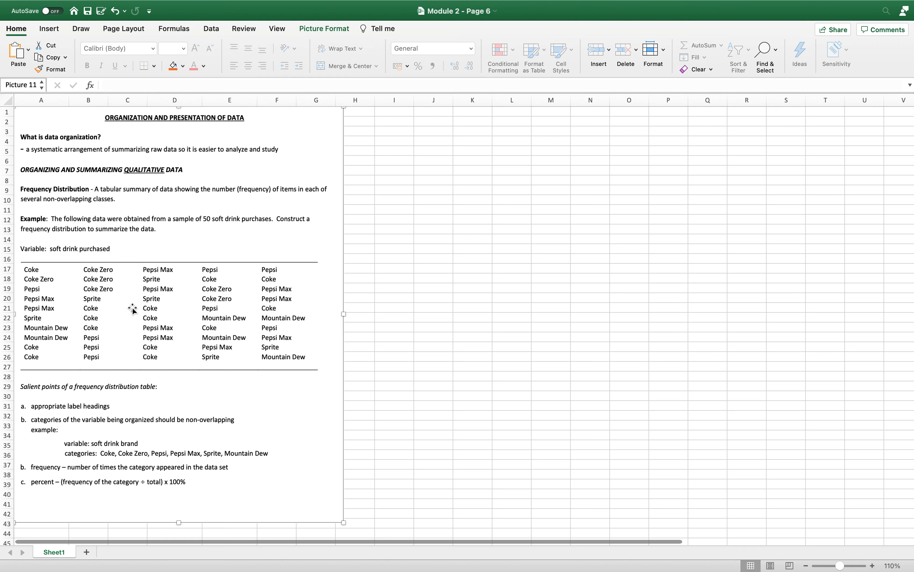
Step: Move the lesson picture clear of the data in columns A to E and enter "Table 1. Distribution of Soft Drink Purchase" in A12
left_click_drag(147, 213, 448, 183)
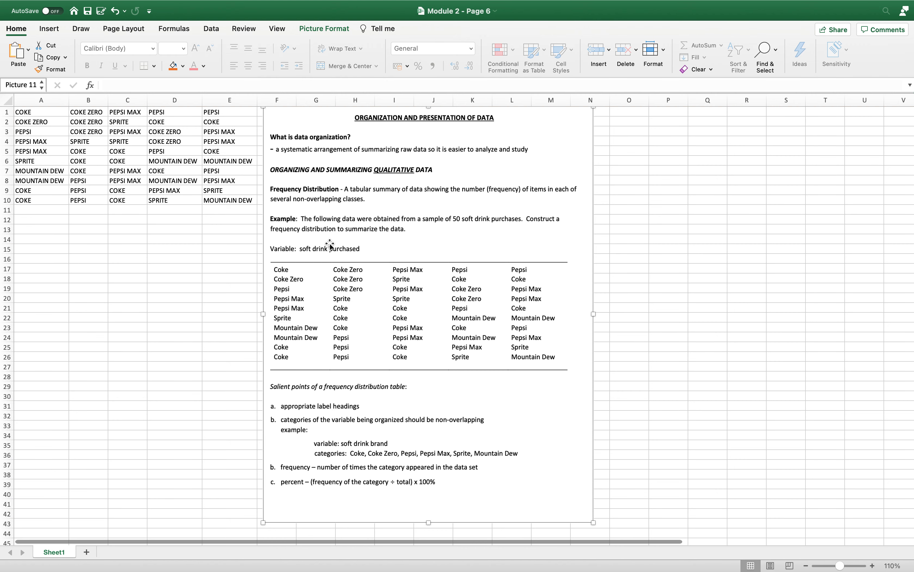
left_click_drag(313, 209, 342, 209)
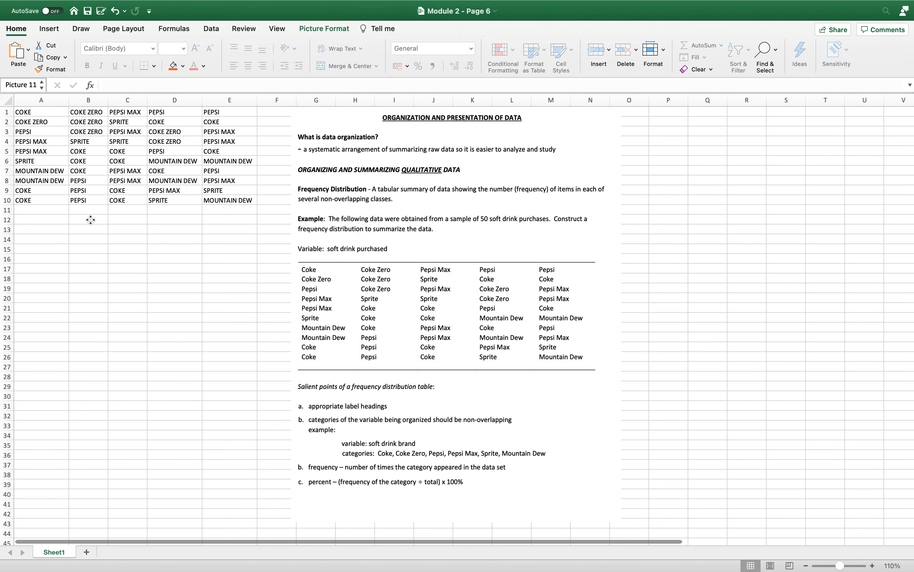
left_click(49, 219)
type("Tab")
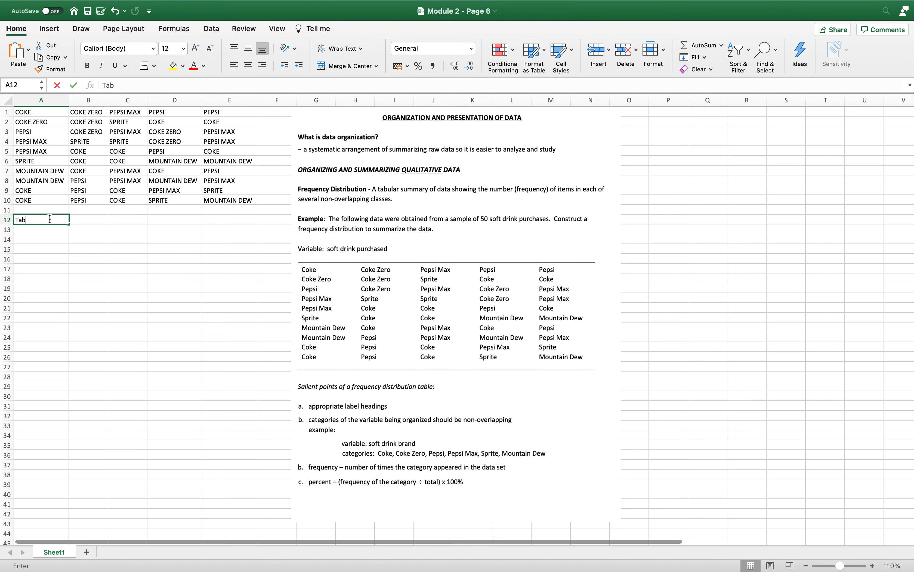
type("le 1. Distr")
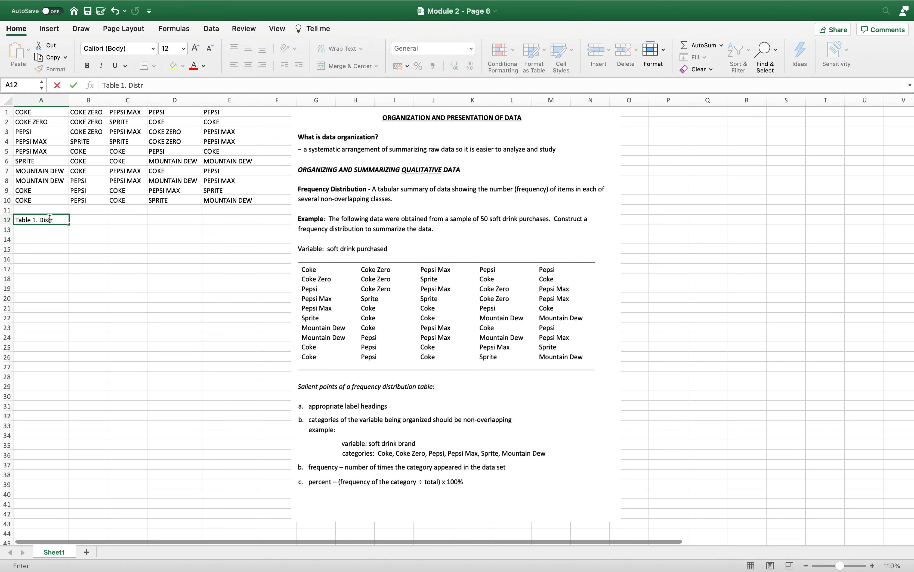
type("ibution of Soft Drink ")
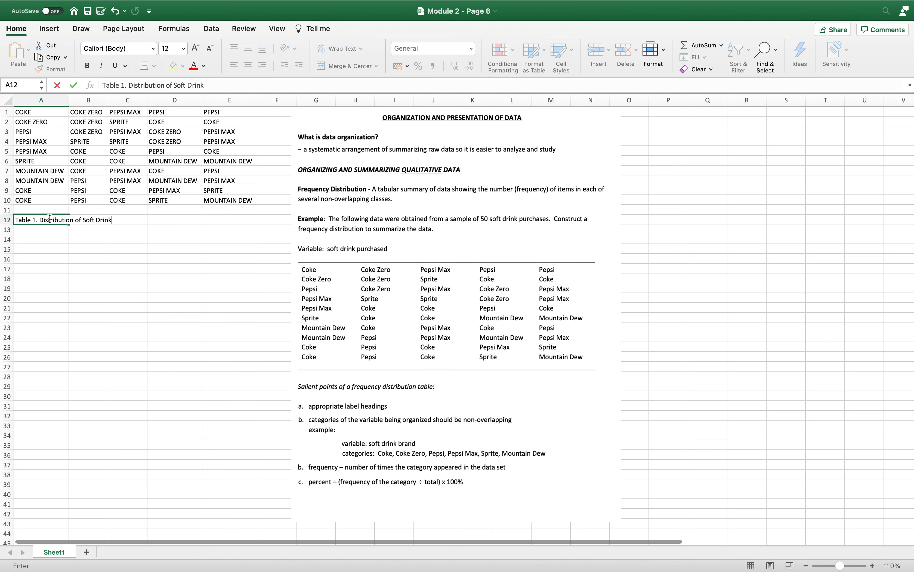
type("Purchase")
Step: Enter the column headings Soft Drink Brand, Frequency and Percentage in cells A13 to C13
left_click(63, 231)
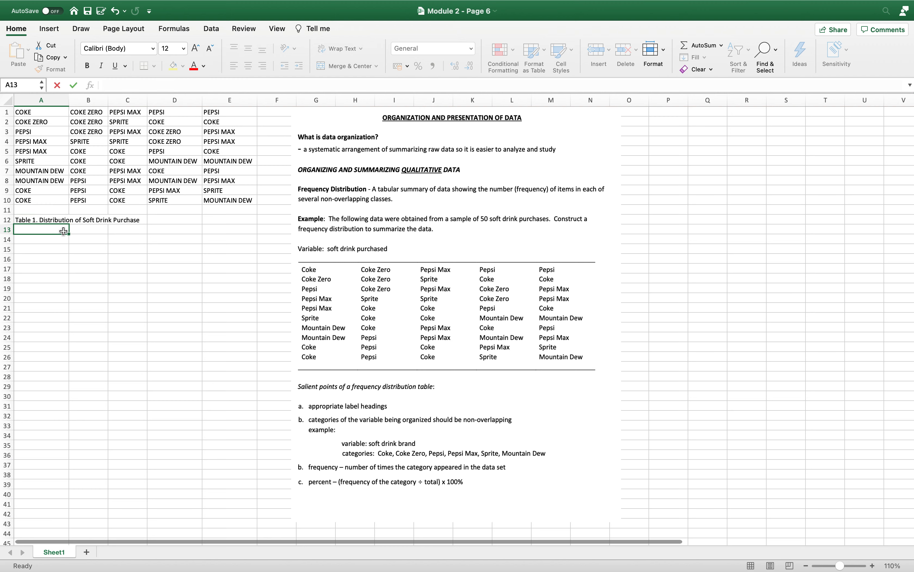
type("Soft Drink Brand")
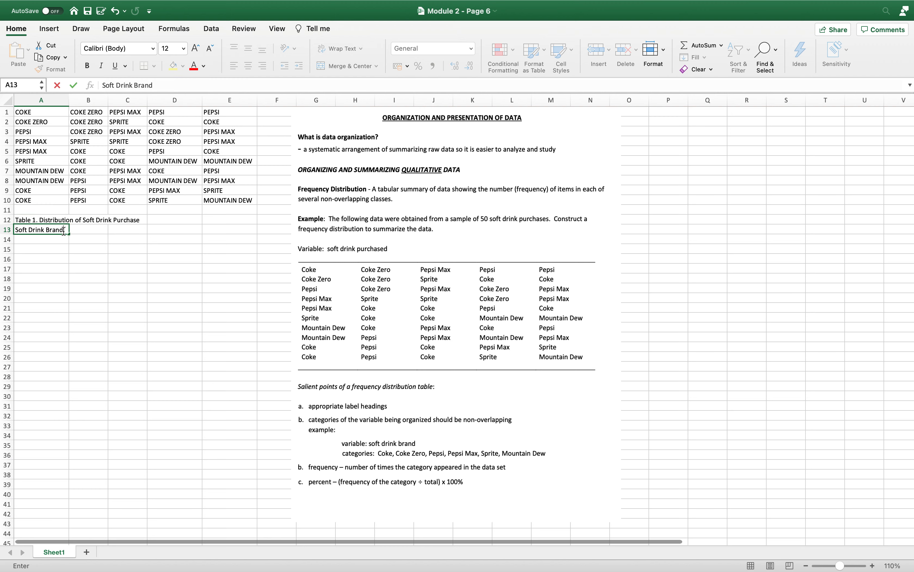
key("Tab")
type("Frequency")
key("Tab")
type("Percentage")
key("Return")
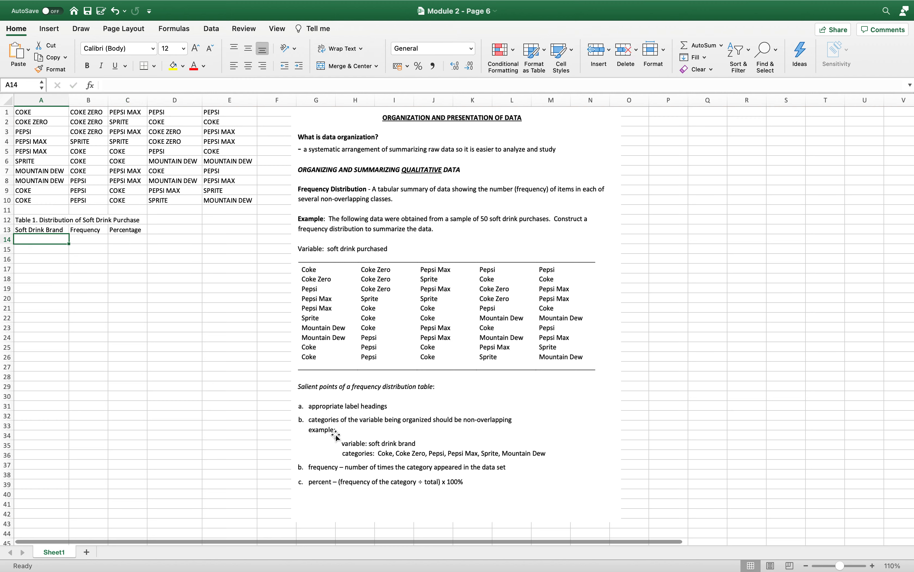
Step: List the brands Coke, Coke Zero, Pepsi and Pepsi Max in cells A14 to A17
left_click(61, 230)
left_click(60, 241)
type("Coke")
key("Return")
type("Coke Zero")
key("Return")
type("Pepsi")
key("Return")
type("Pepsi Max")
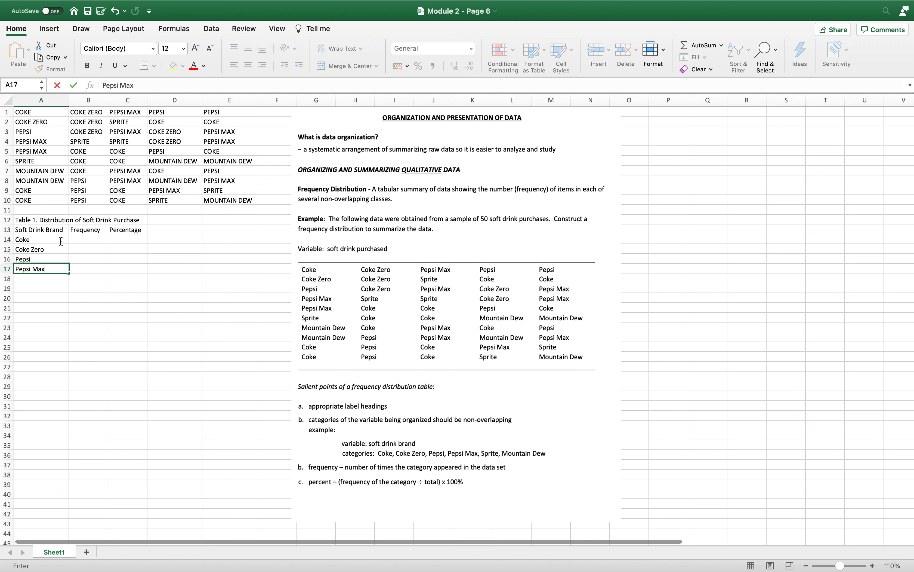
key("Return")
Step: Complete the brand column with Sprite, Mountain Dew and a TOTAL row in cells A18 to A20
type("Sprite")
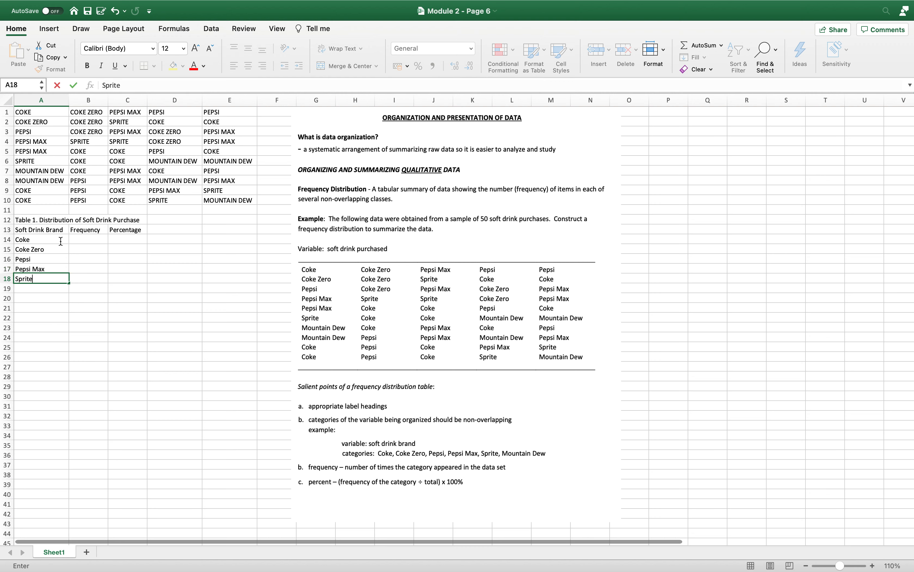
key("Return")
type("Mountain Dew")
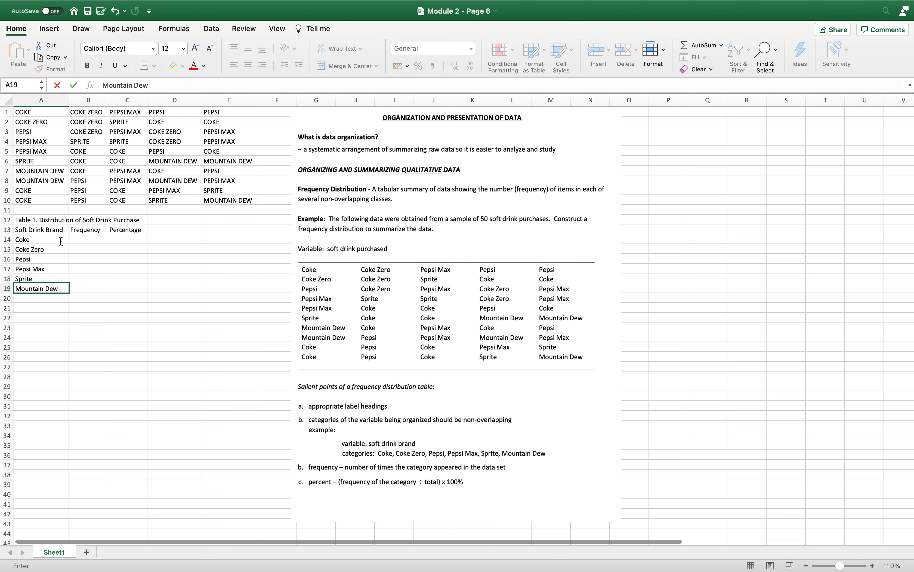
key("Return")
type("TOTAL")
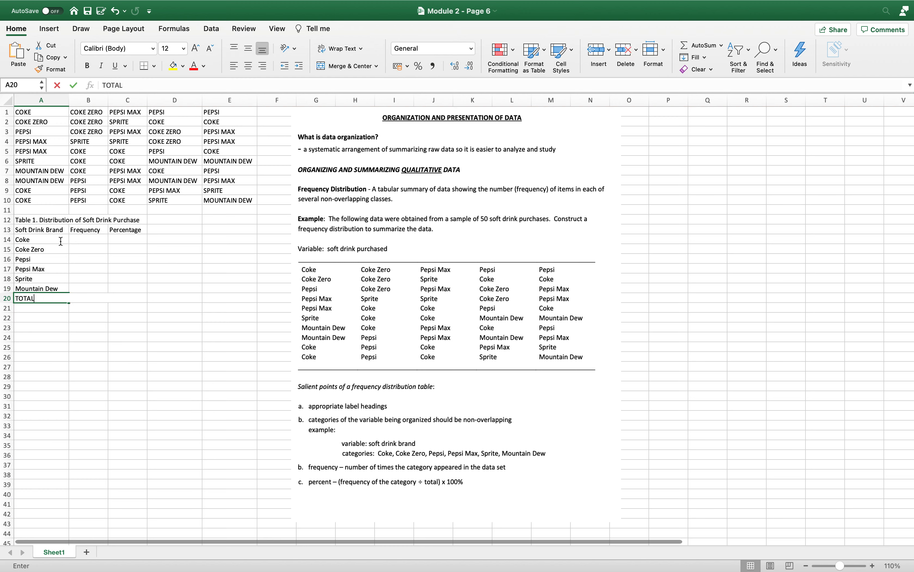
key("Return")
key("Up")
key("Right")
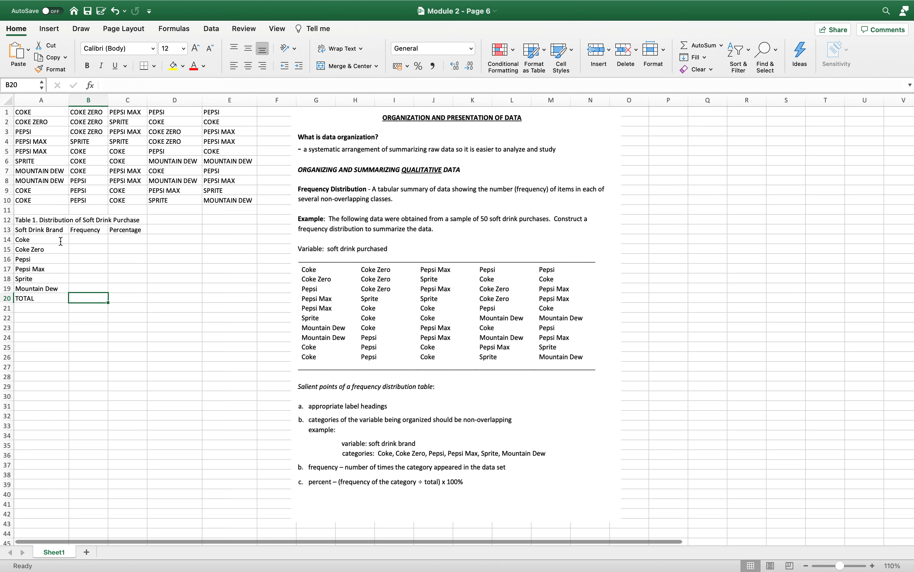
Step: Move the lesson picture farther away from the frequency table so that it starts around column N
left_click(78, 232)
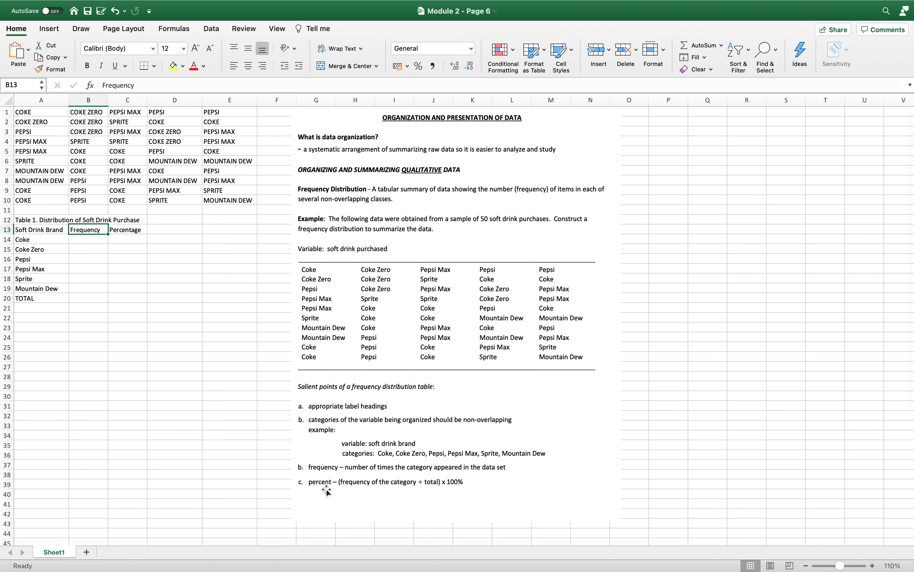
left_click(135, 232)
left_click(78, 237)
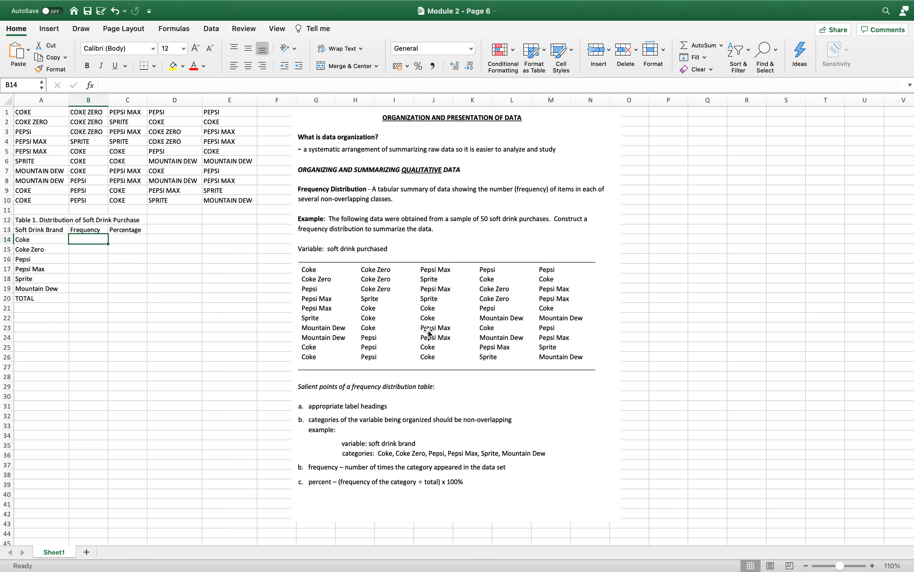
left_click_drag(370, 163, 661, 166)
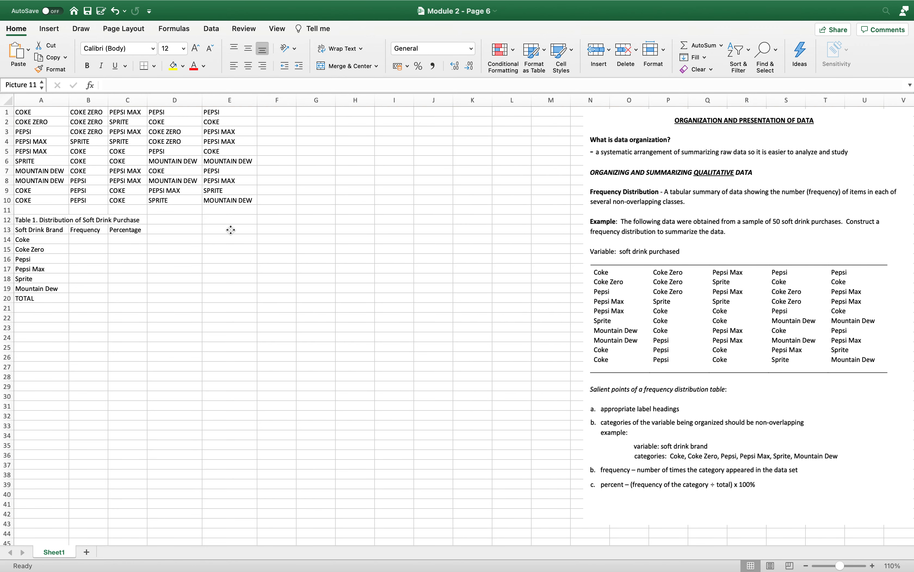
left_click(93, 243)
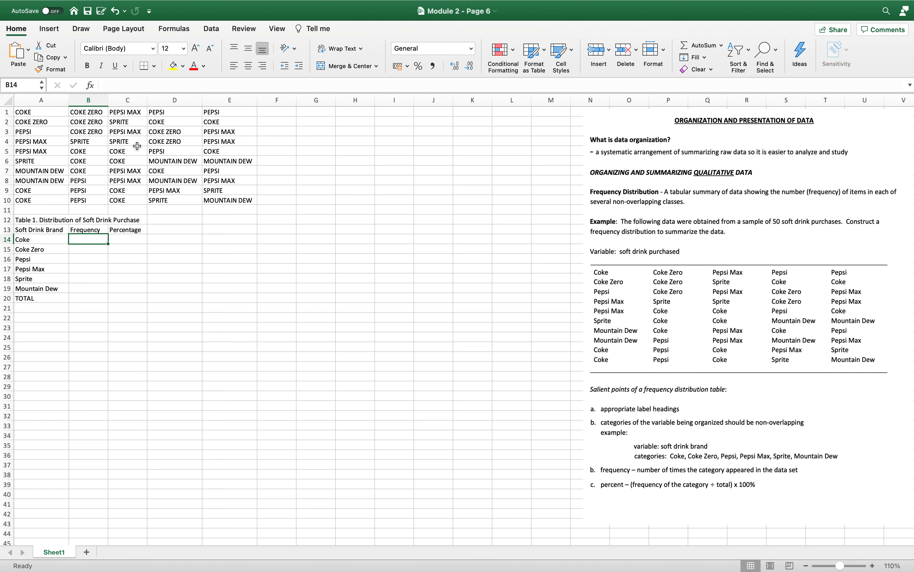
left_click(41, 112)
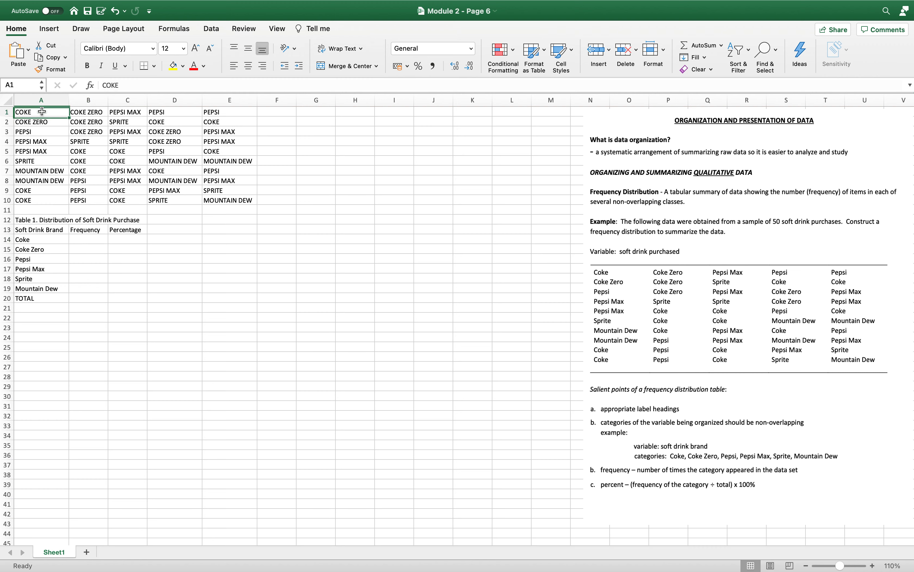
left_click(230, 198, "shift")
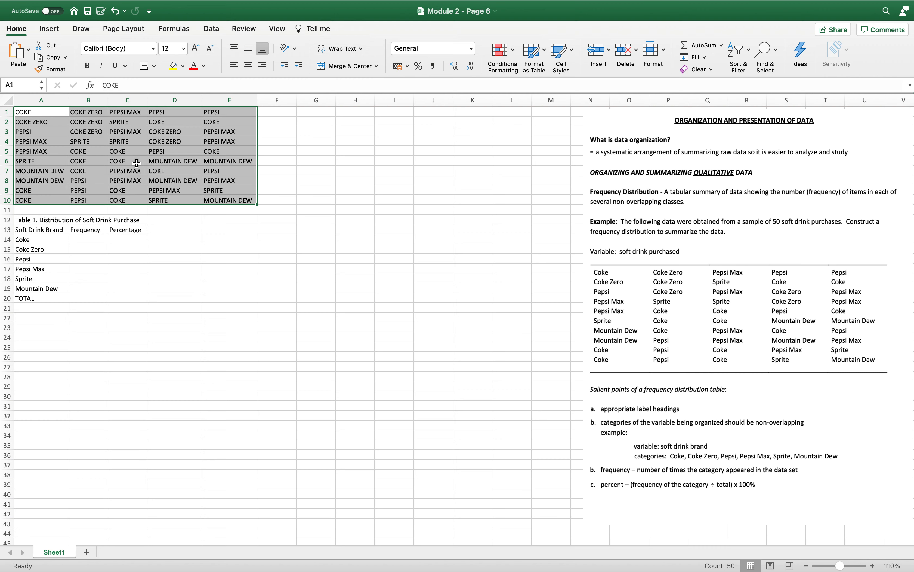
left_click(47, 249)
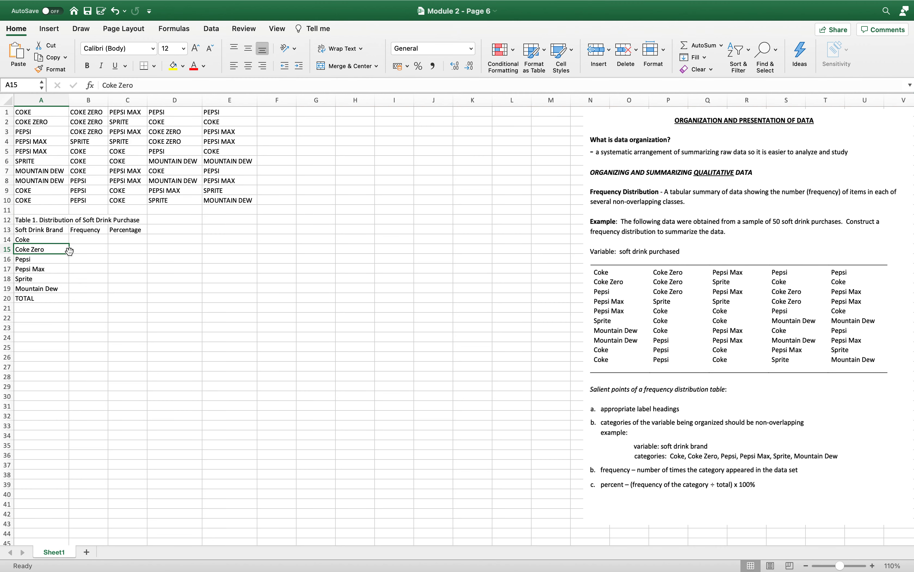
left_click(46, 261)
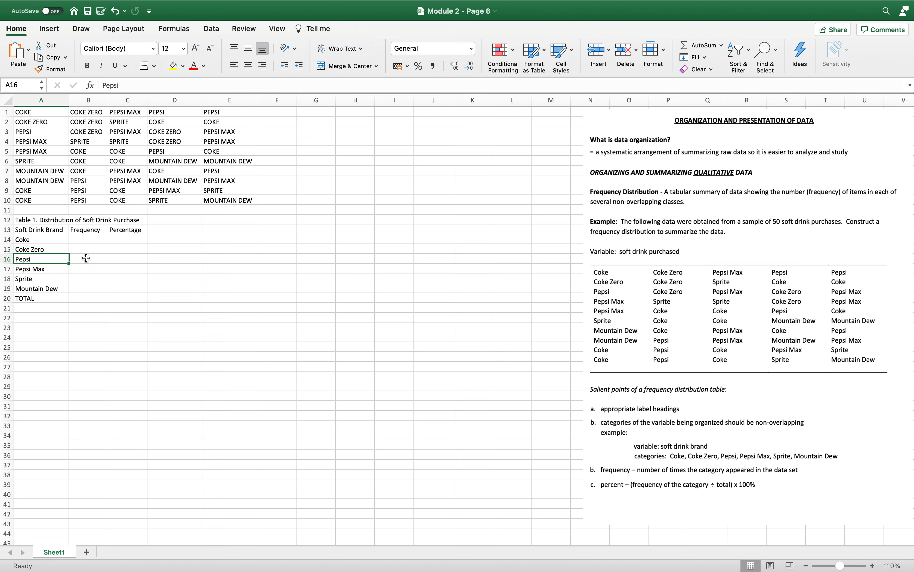
left_click(53, 268)
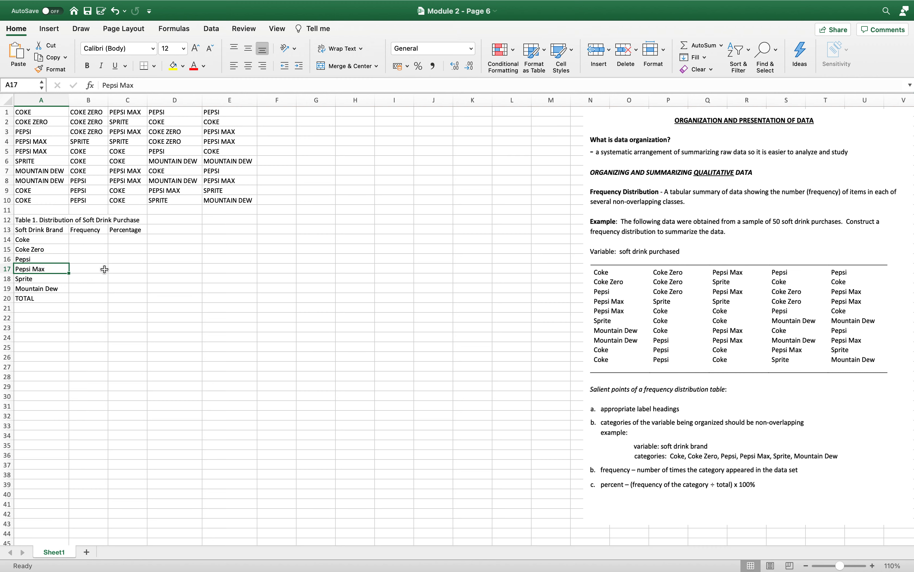
left_click(96, 241)
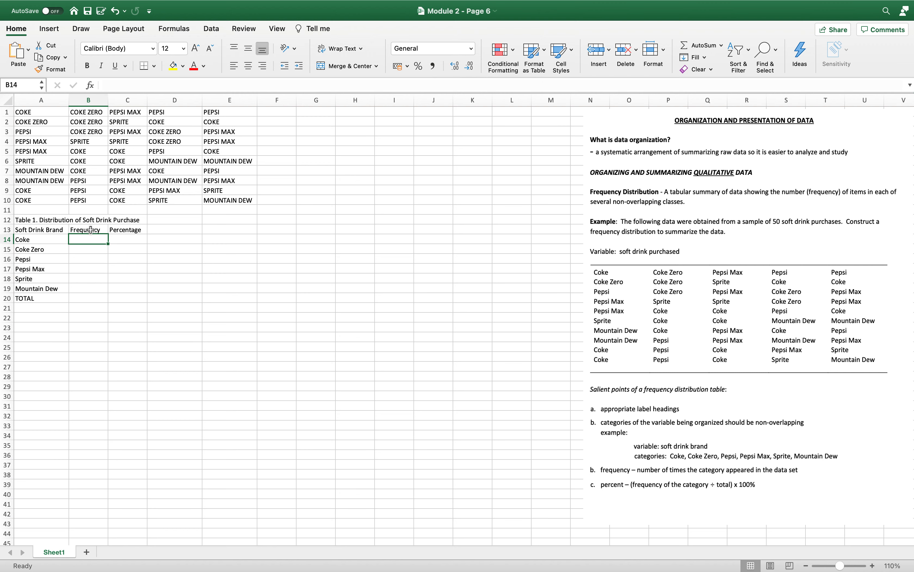
Step: Insert a blank column before the Frequency column and enter the heading Tally in B13
left_click(90, 102)
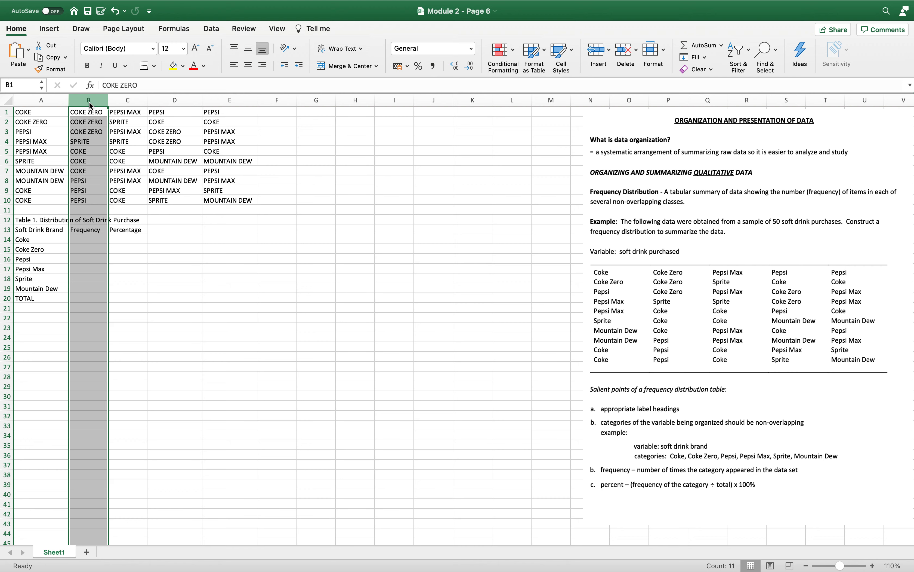
right_click(90, 105)
left_click(136, 160)
left_click(97, 229)
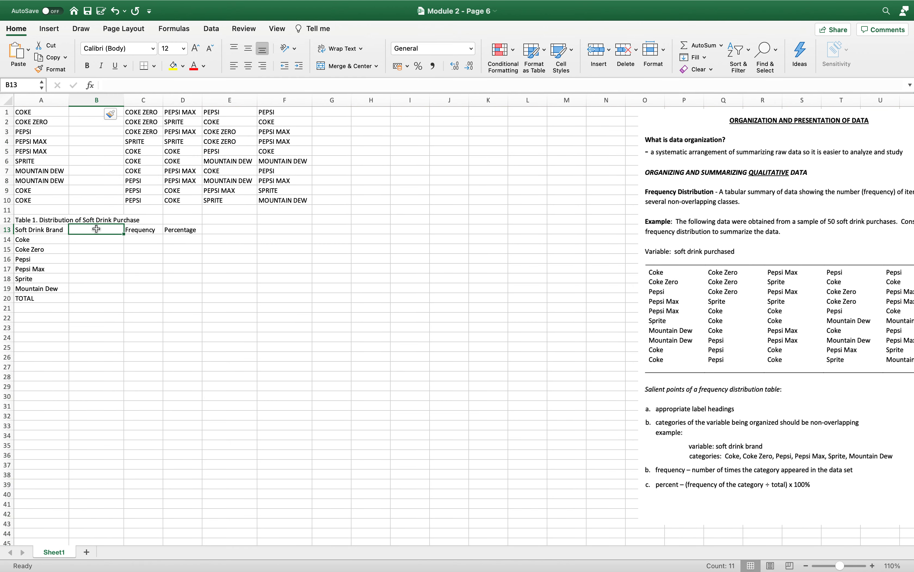
type("Tally")
key("Return")
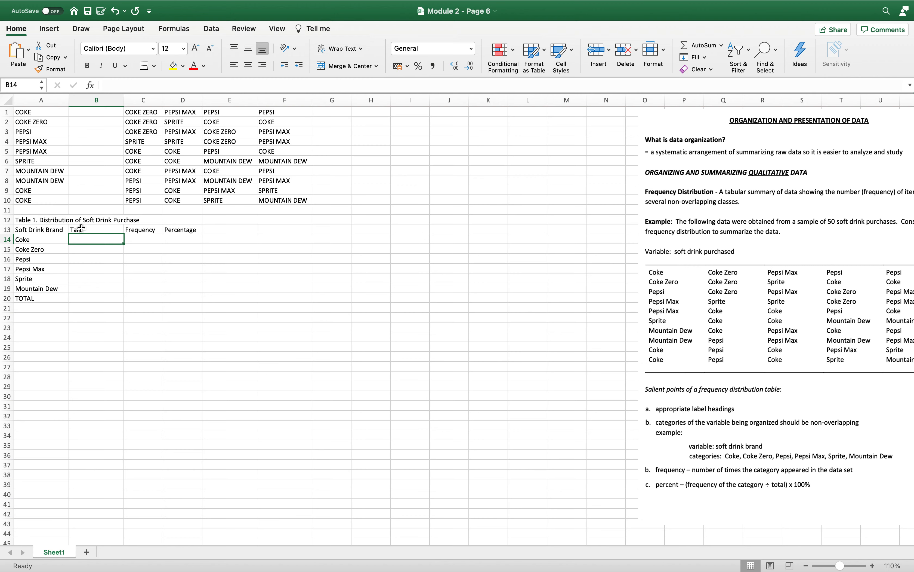
Step: Enter a tally of 1 for both Coke and Coke Zero in cells B14 and B15
type("1")
key("Return")
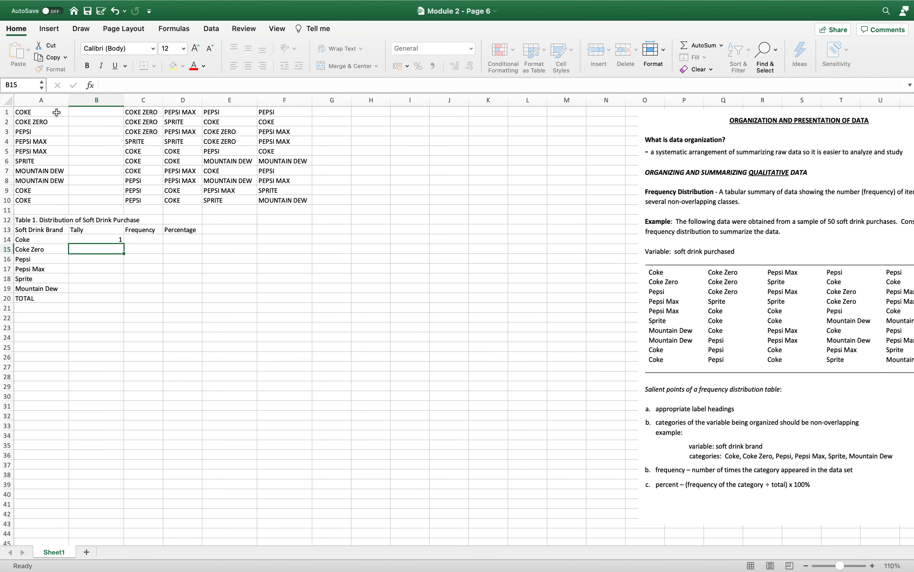
left_click(55, 109)
left_click(109, 248)
type("1")
key("Escape")
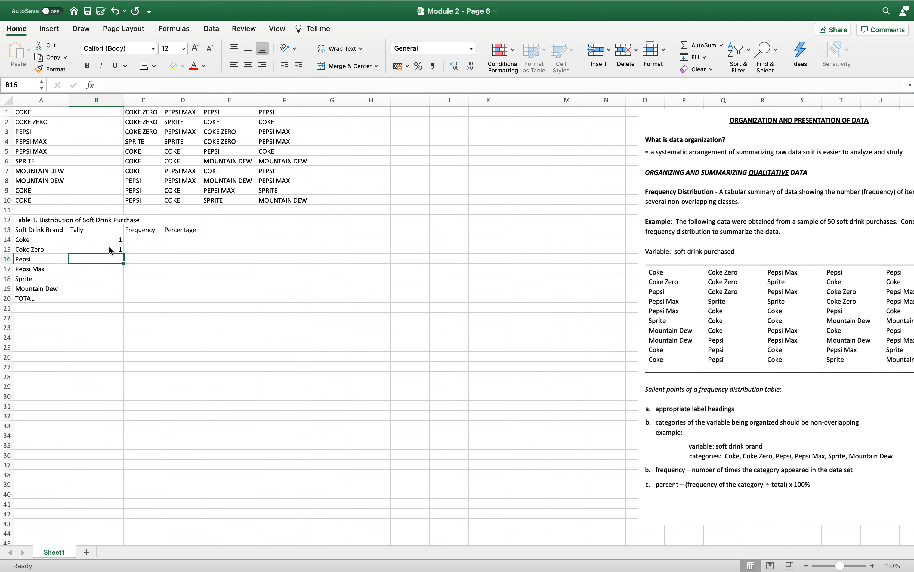
Step: Undo the tally entries, the Tally heading and the inserted column
key("super+z")
key("super+z")
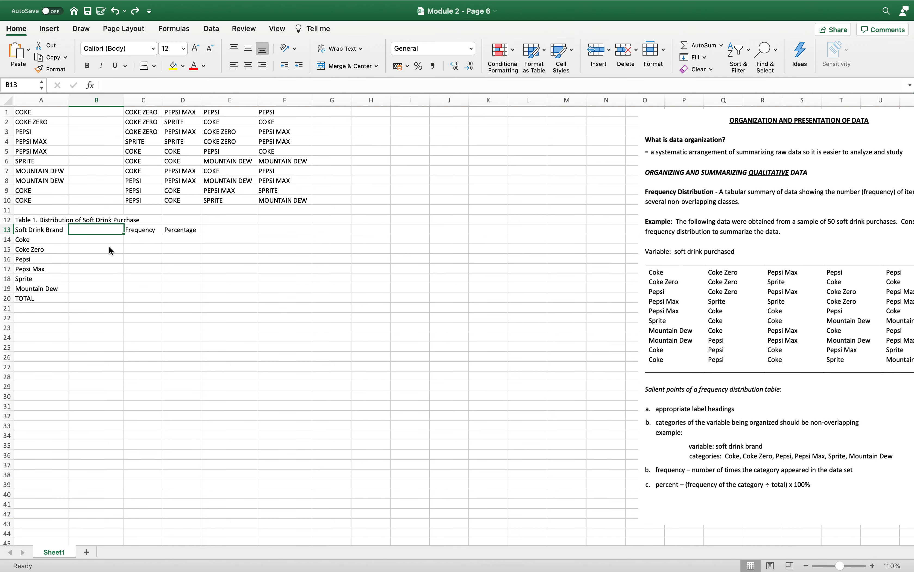
key("super+z")
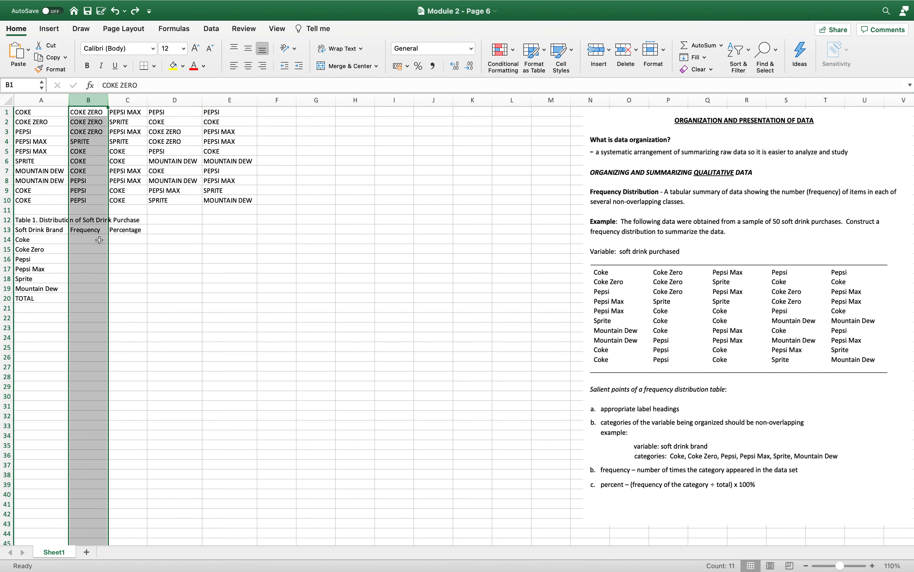
Step: Enter the formula =COUNTIF(A1:E10,"COKE") in B14 as the Coke frequency
left_click(99, 240)
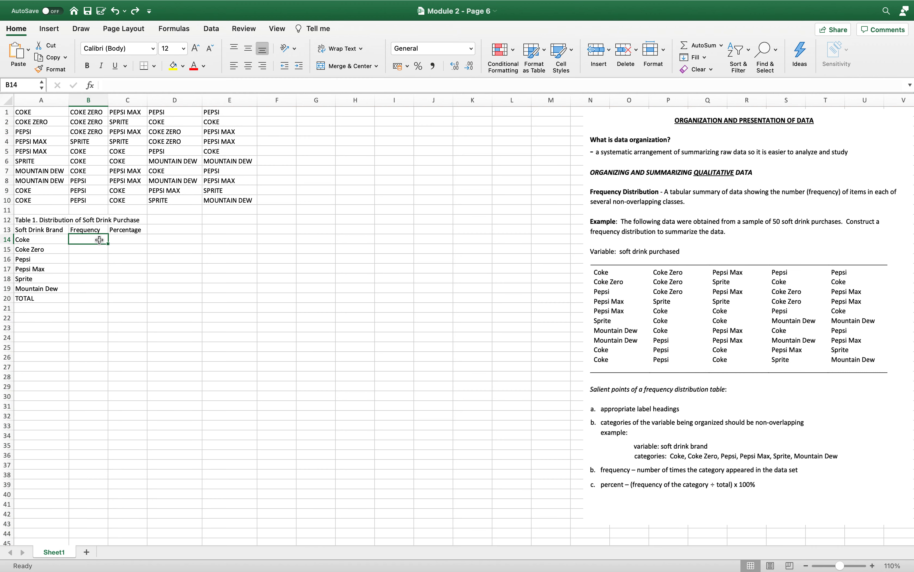
type("=countif")
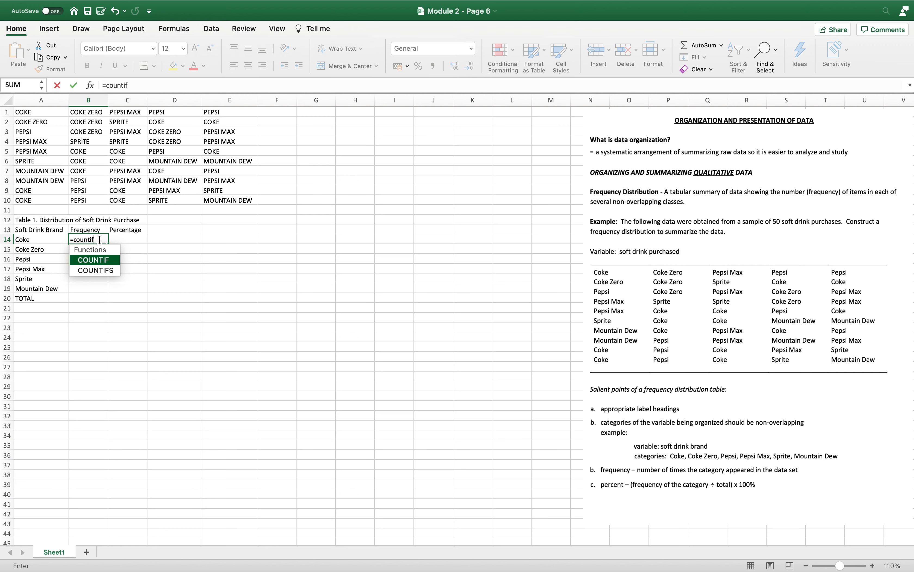
type("(")
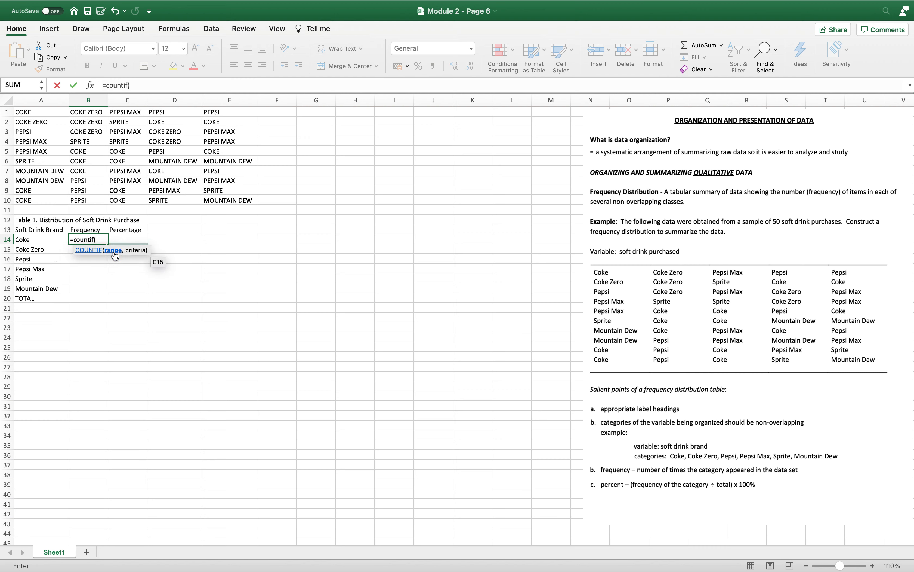
left_click(54, 115)
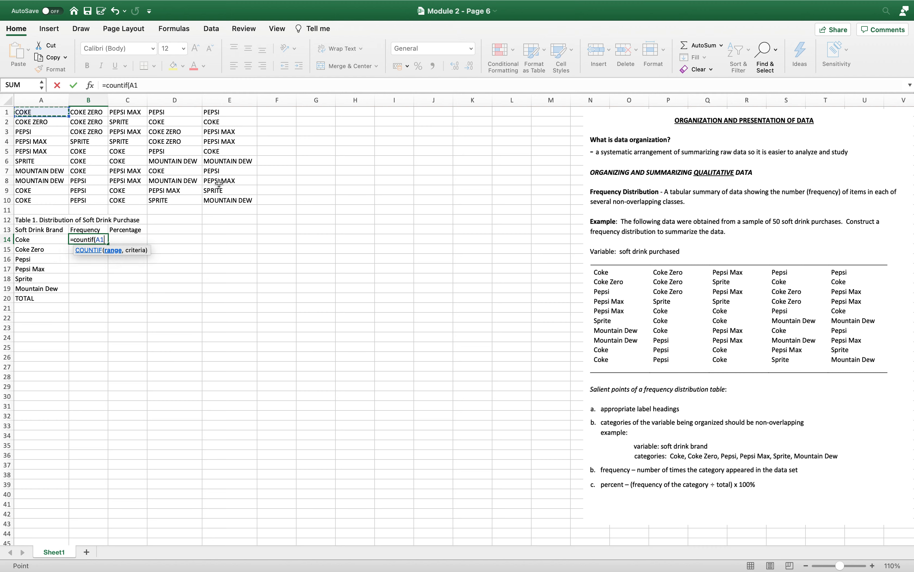
left_click(231, 203, "shift")
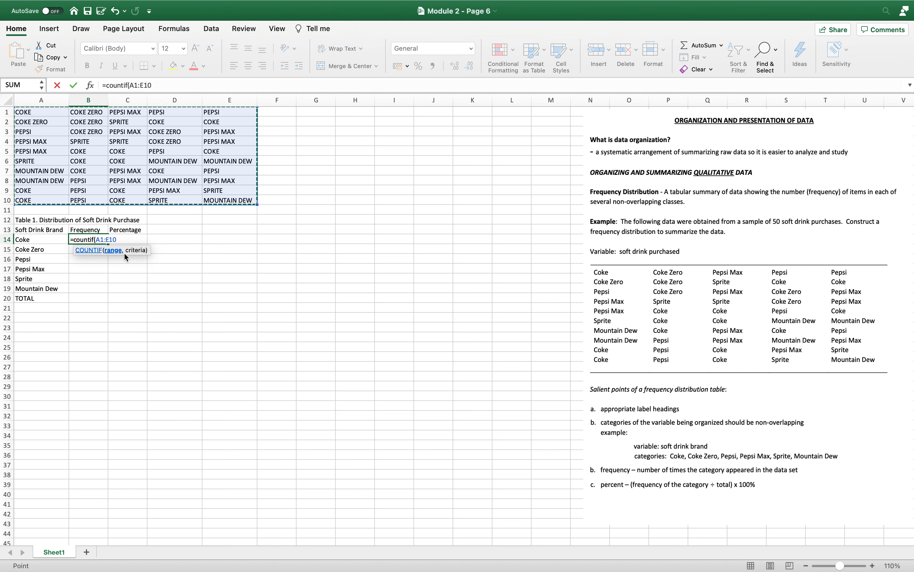
type(",")
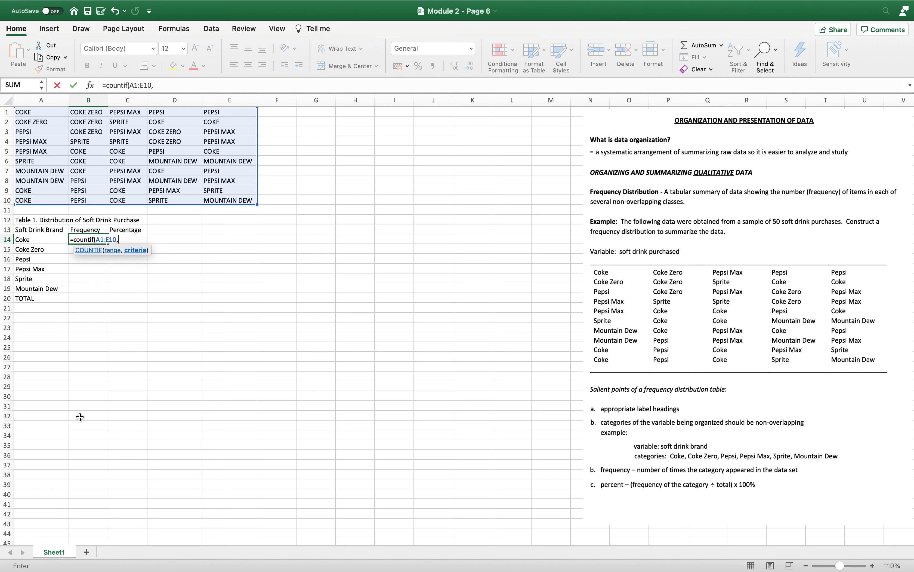
type("COKE\")")
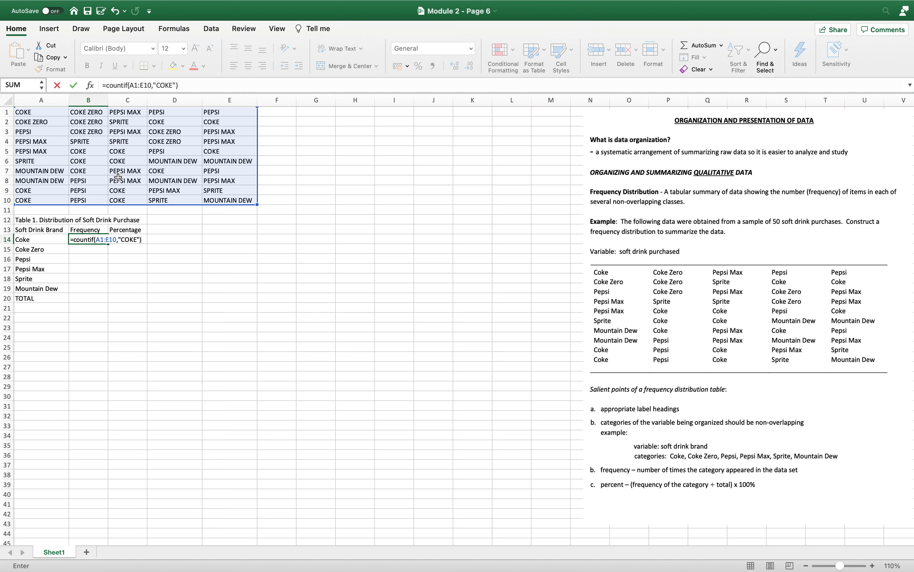
key("Return")
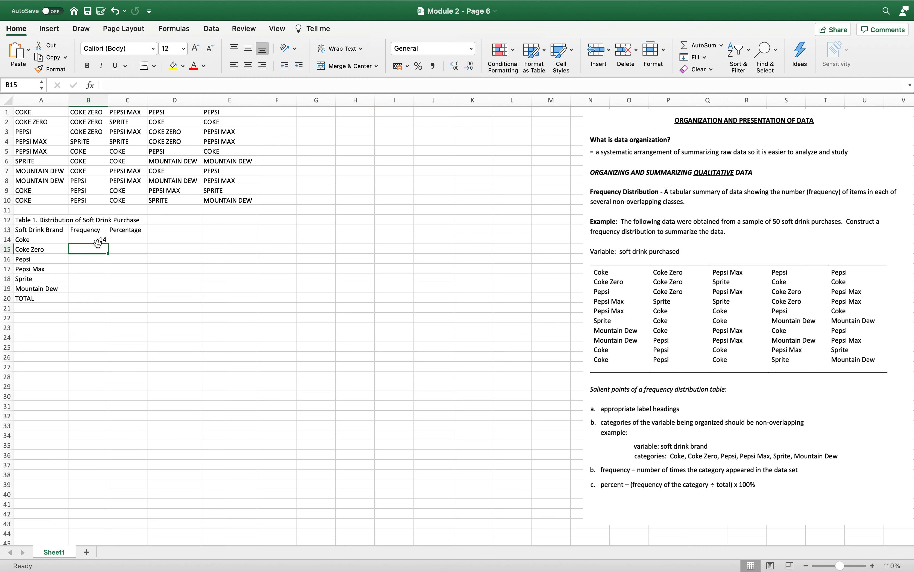
left_click(98, 240)
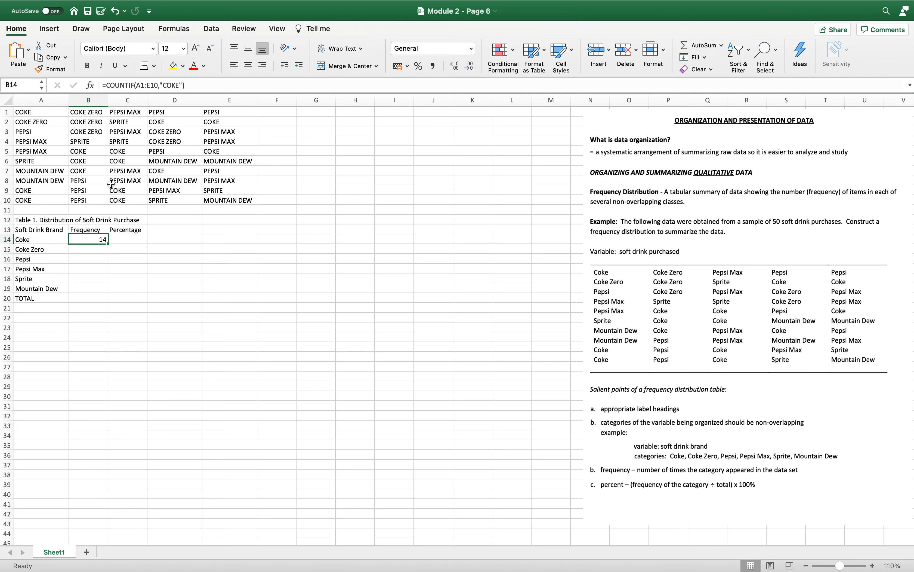
Step: Copy the Coke frequency formula from B14 into B15 for Coke Zero
left_click(103, 252)
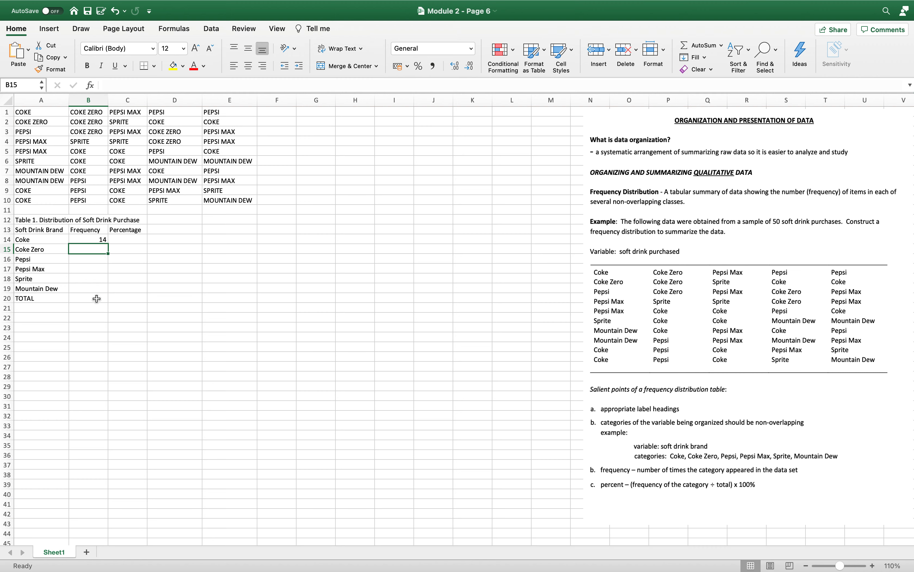
left_click(92, 287)
left_click(88, 252)
left_click(99, 241)
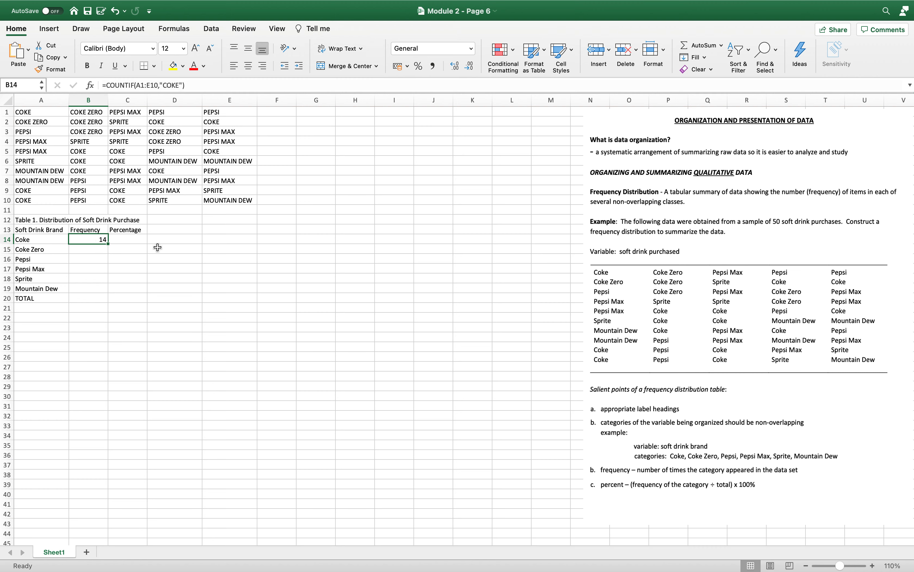
key("super+c")
left_click(101, 249)
key("super+v")
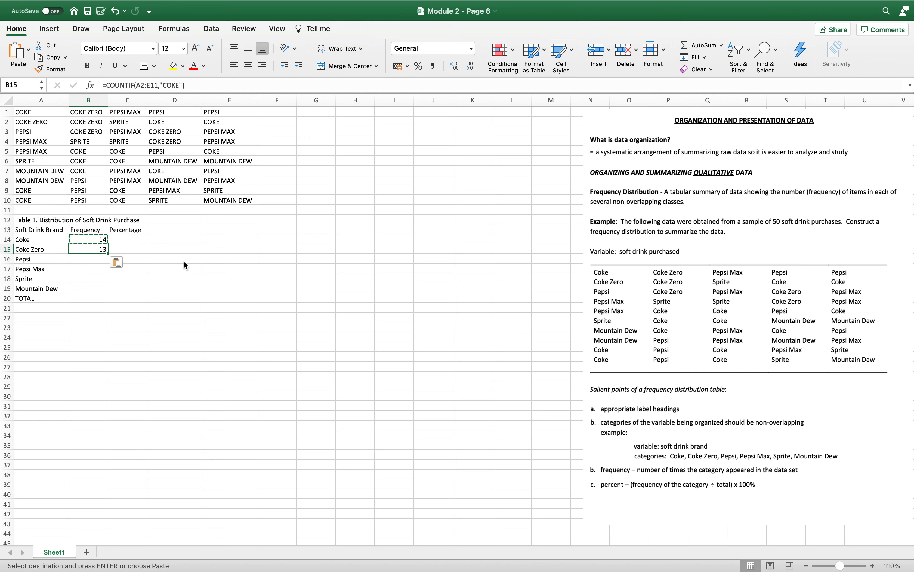
double_click(101, 248)
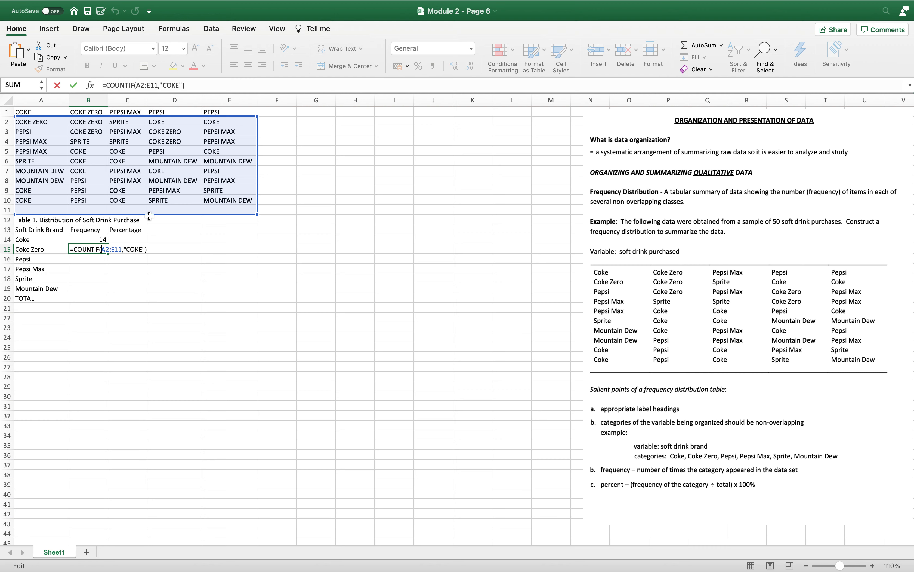
left_click(12, 113)
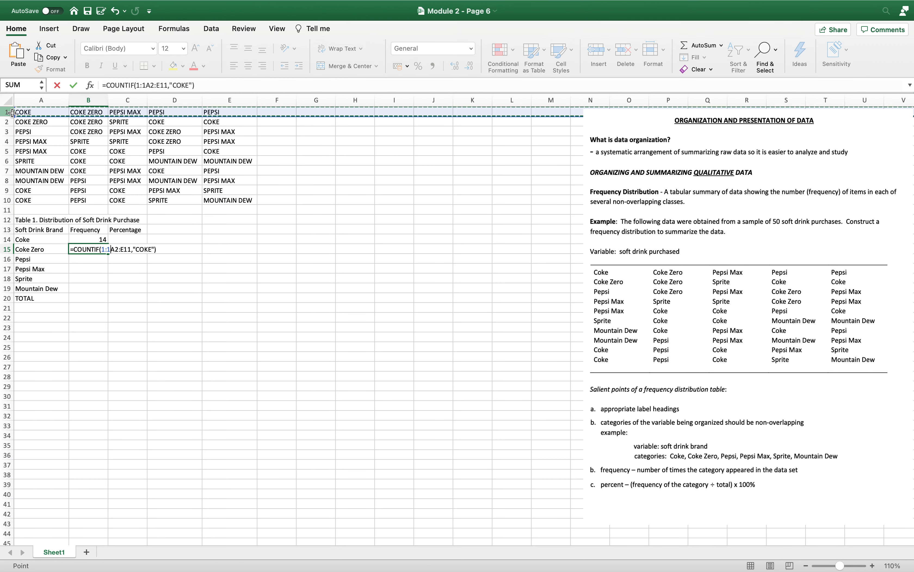
key("ctrl+z")
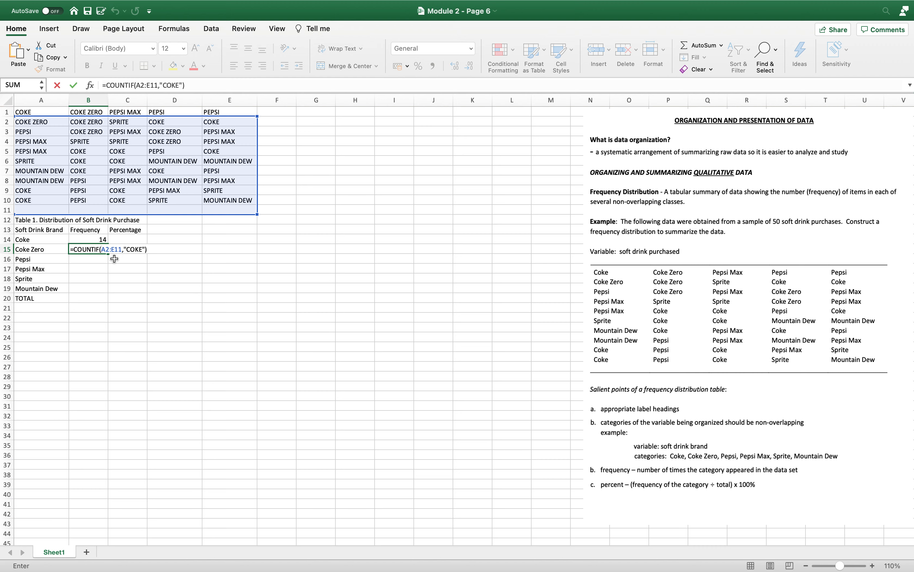
key("Return")
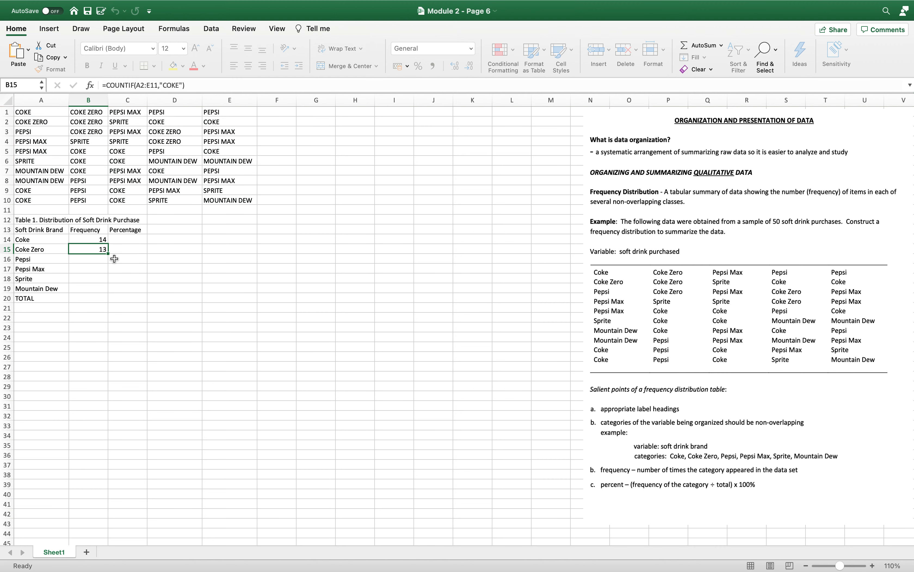
Step: Compare the ranges and criteria of the COUNTIF formulas in B14 and B15 with the source data starting at A1
left_click(99, 239)
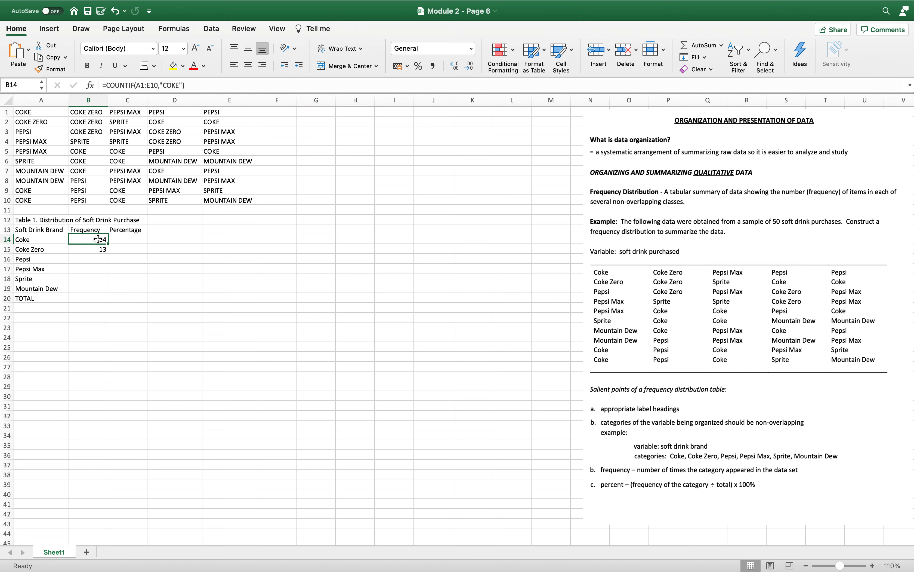
double_click(98, 239)
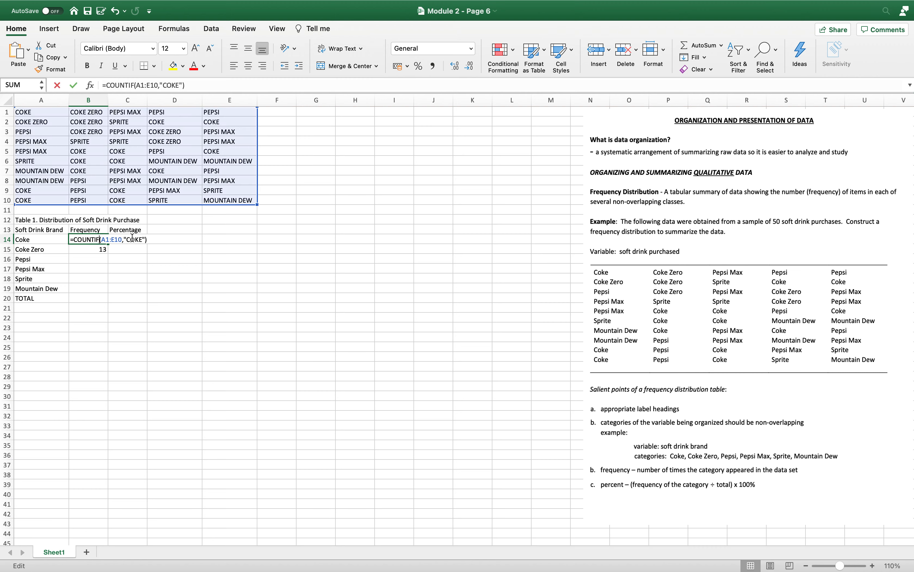
key("Escape")
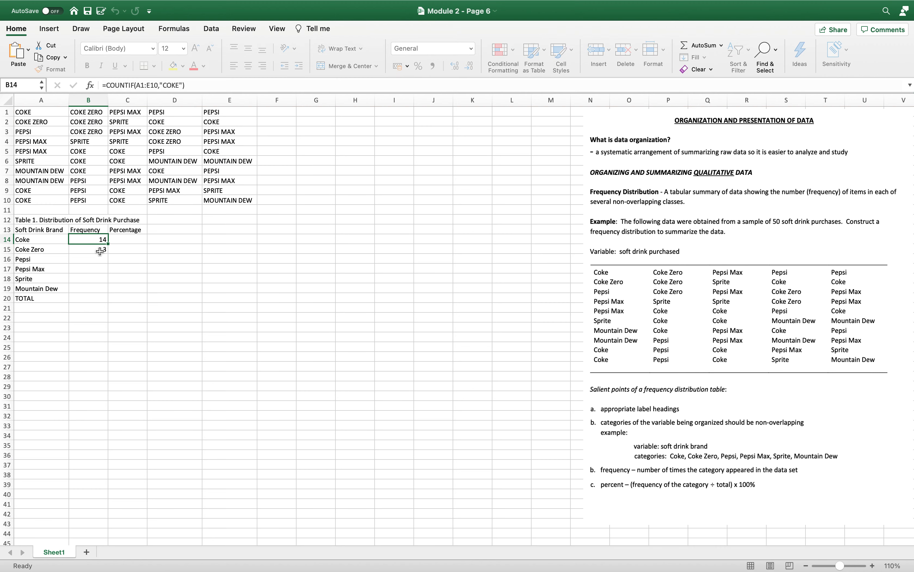
left_click(101, 251)
double_click(101, 251)
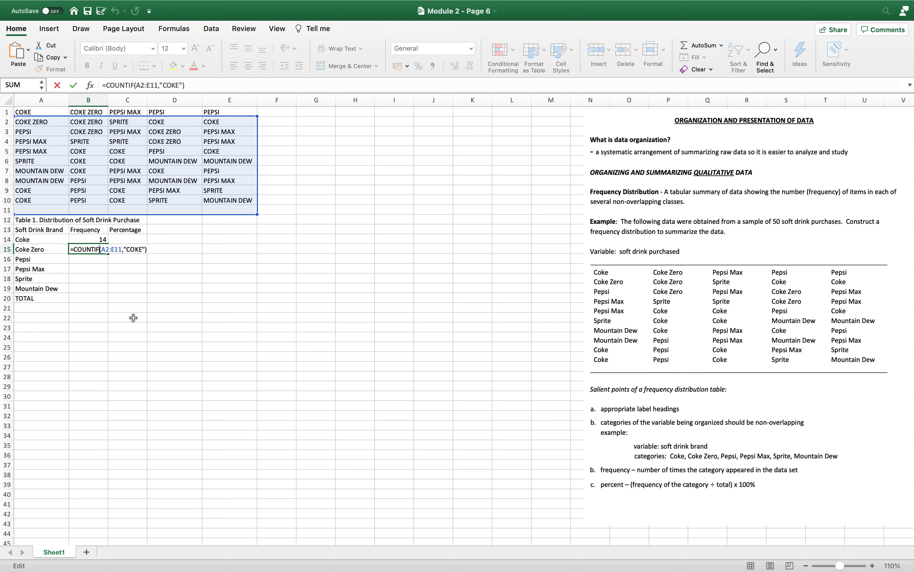
key("Escape")
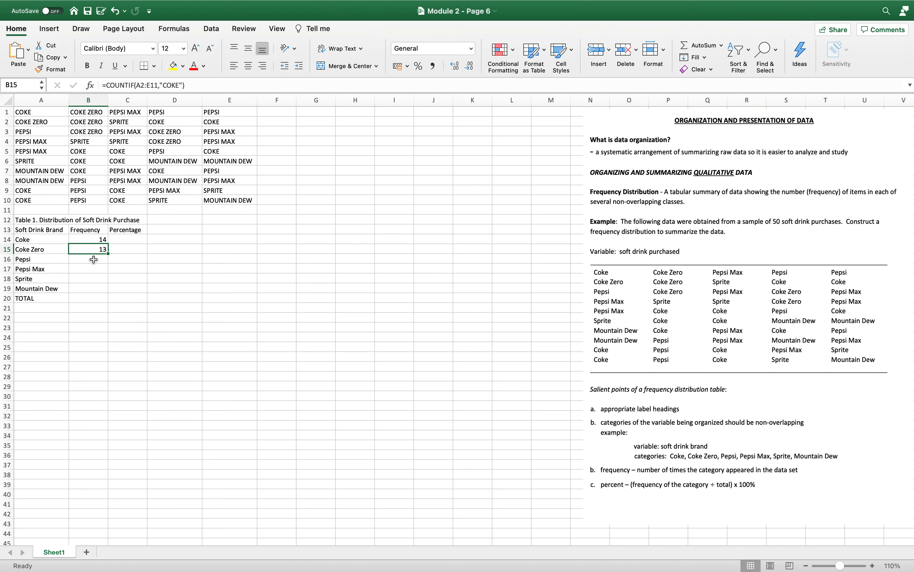
double_click(84, 252)
double_click(139, 250)
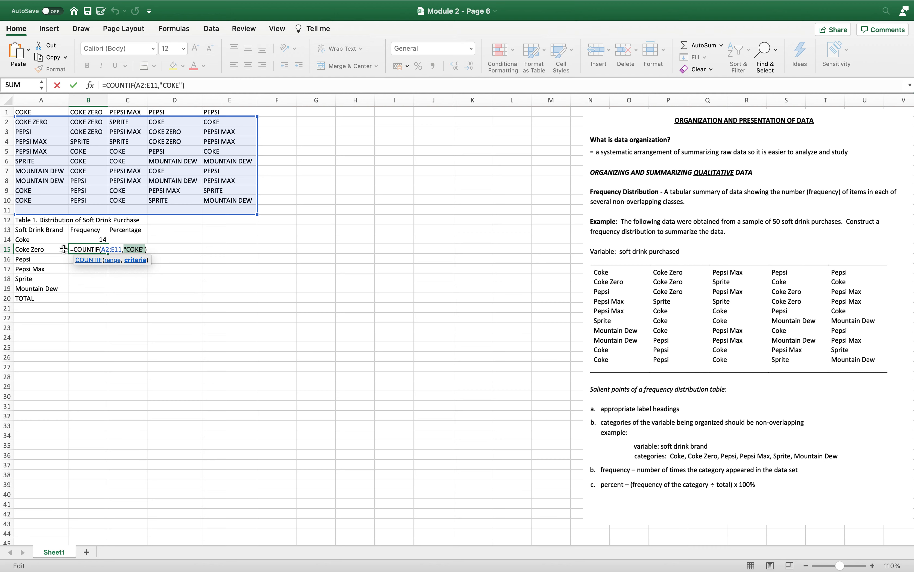
key("Escape")
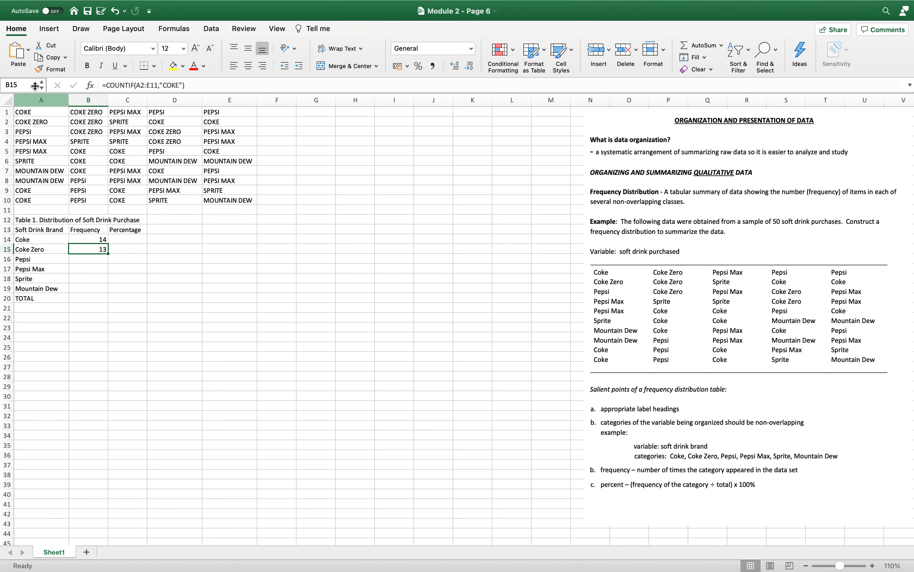
left_click(6, 112)
left_click(32, 112)
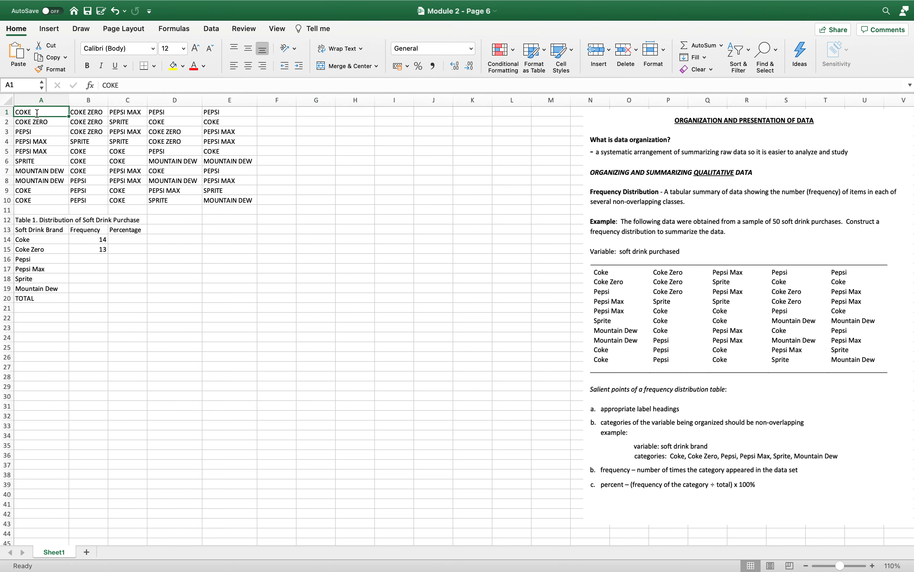
double_click(32, 112)
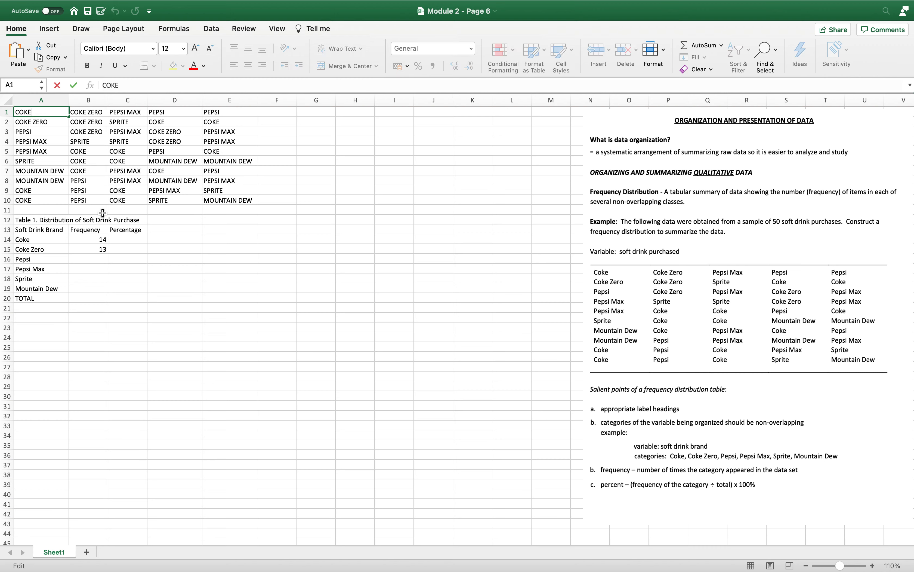
left_click(87, 248)
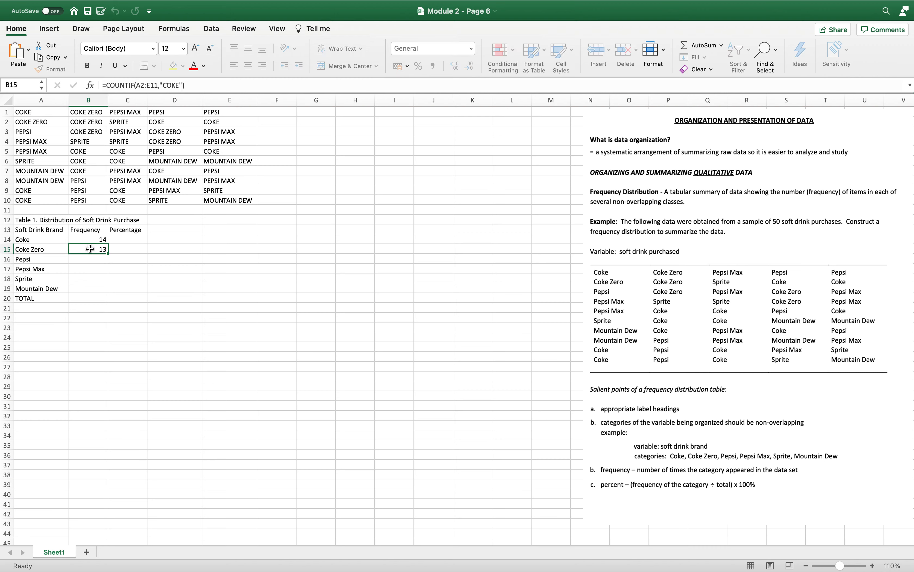
double_click(90, 248)
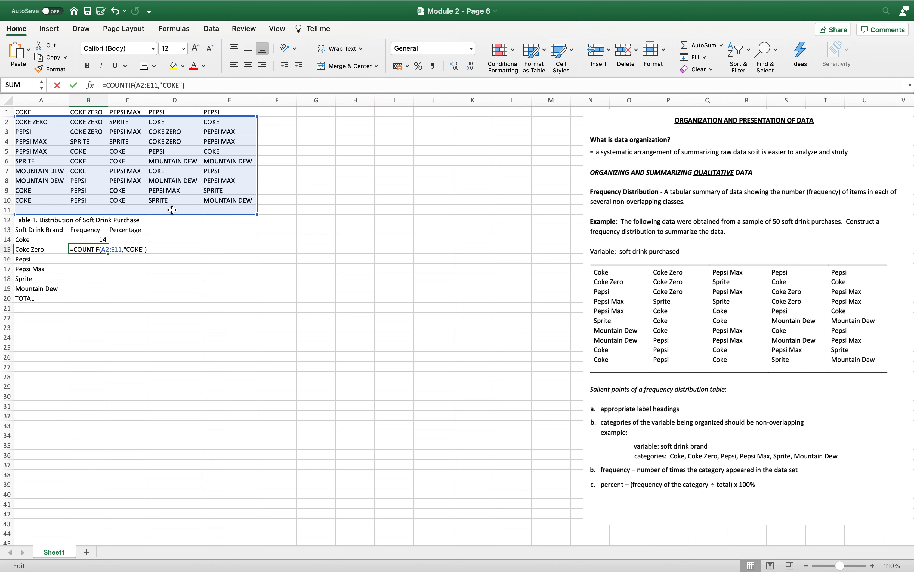
key("Escape")
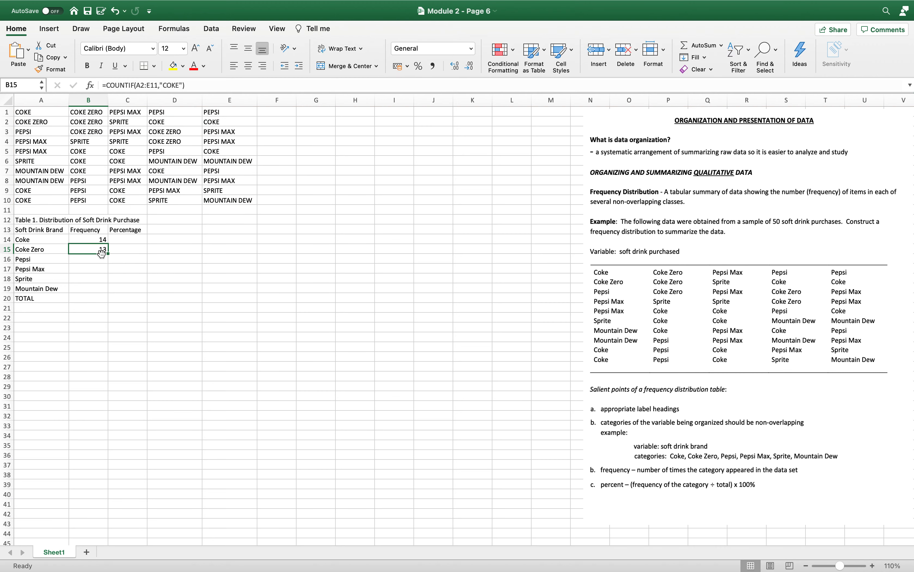
Step: Make the range in B14's COUNTIF formula absolute so that it reads $A$1:$E$10
left_click(101, 239)
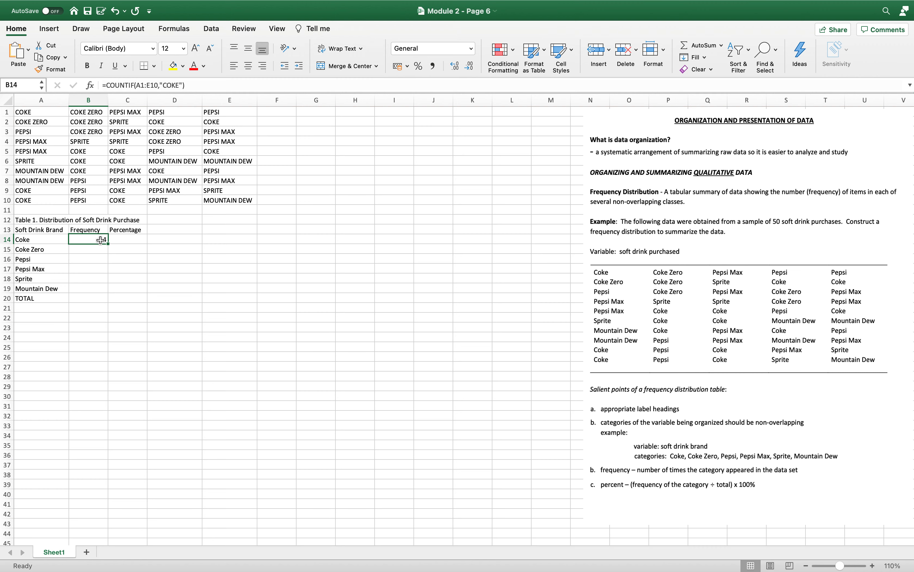
double_click(101, 241)
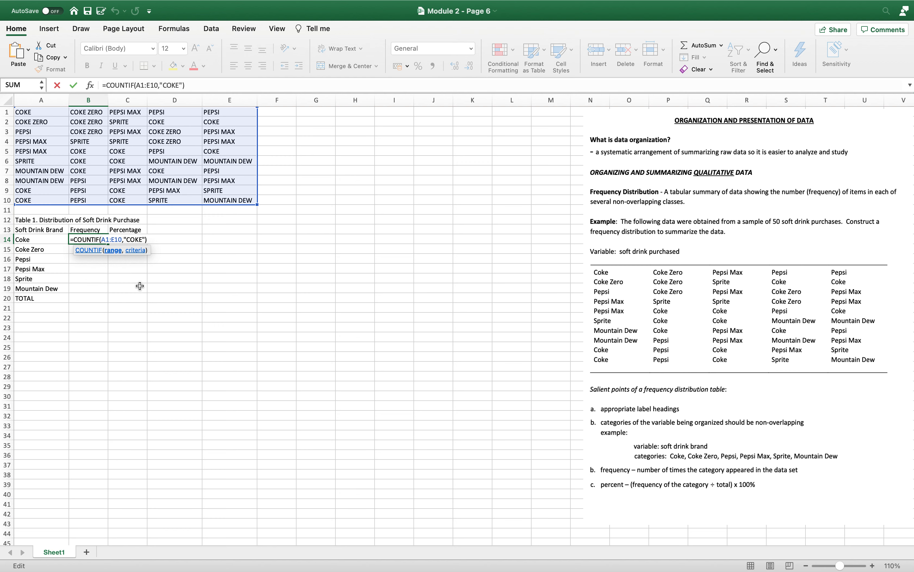
type("$A")
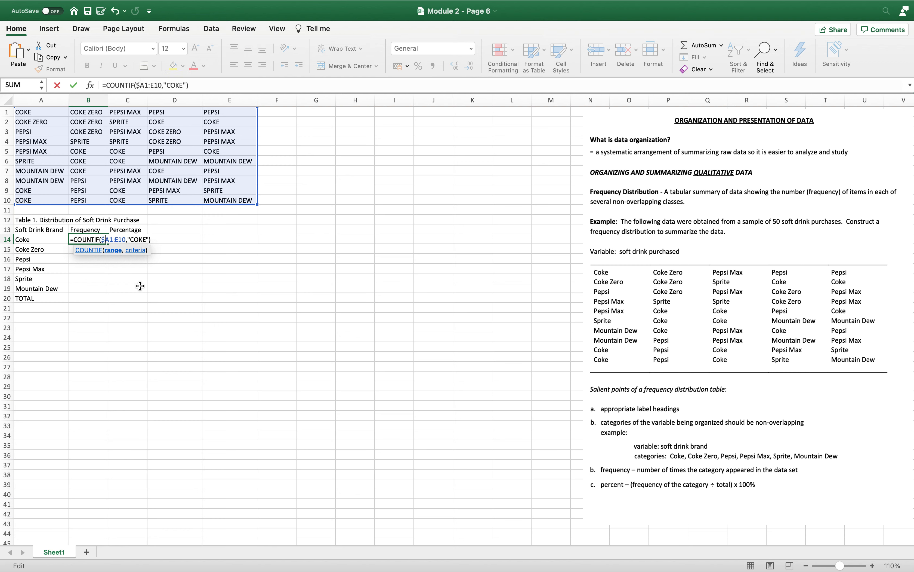
type("$")
key("shift+Left")
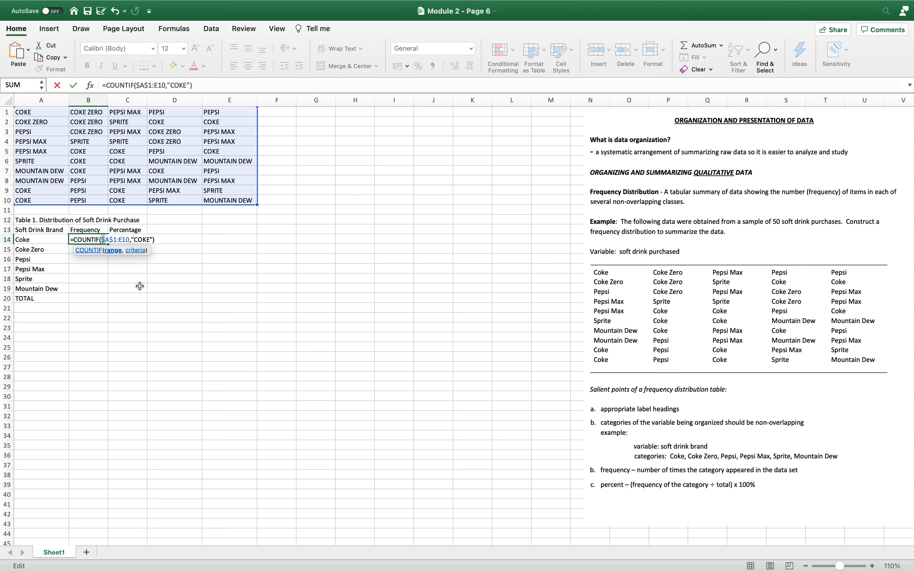
key("Right")
key("shift+Right")
key("Right")
key("Right")
key("Right")
type("$")
key("Right")
type("$")
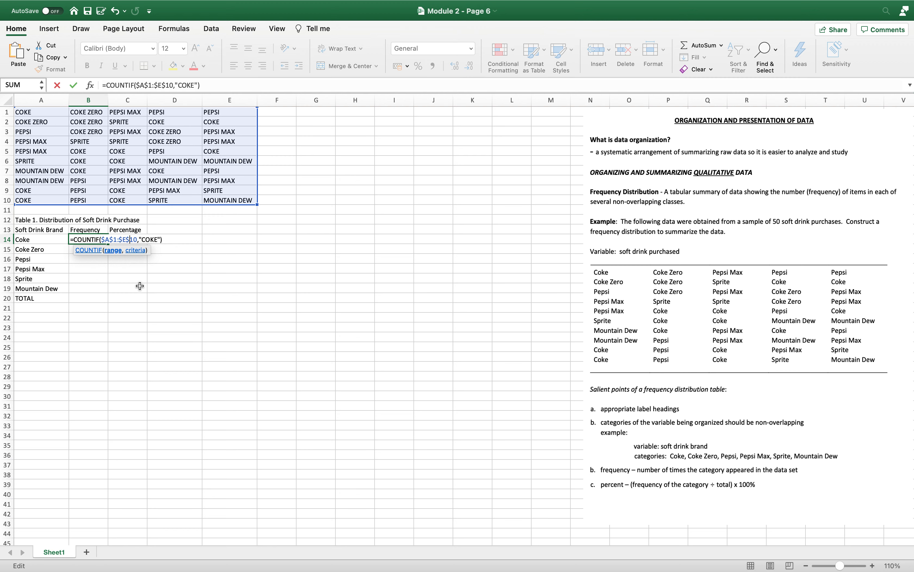
key("Left")
key("Return")
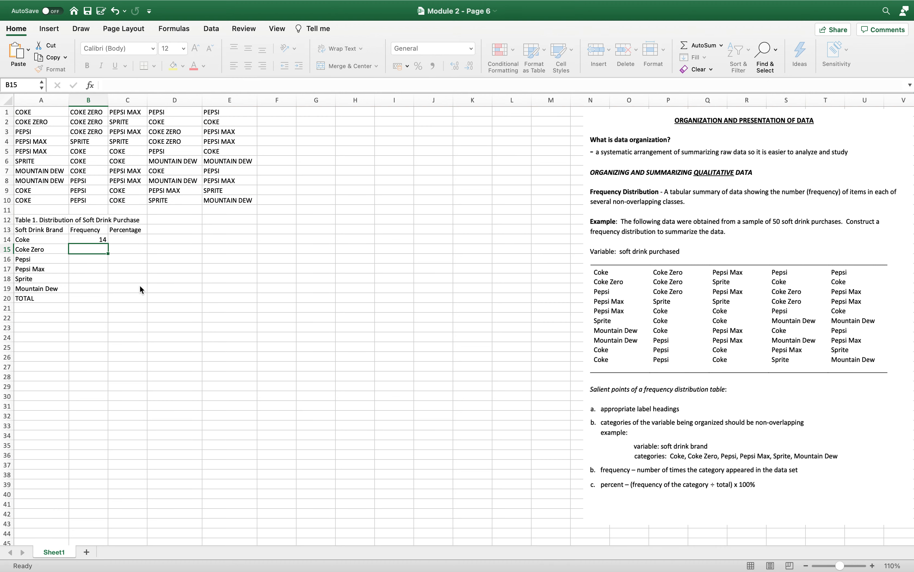
Step: Copy the Coke frequency formula from B14 into B15 and change its criterion to "COKE ZERO"
key("Up")
key("super+c")
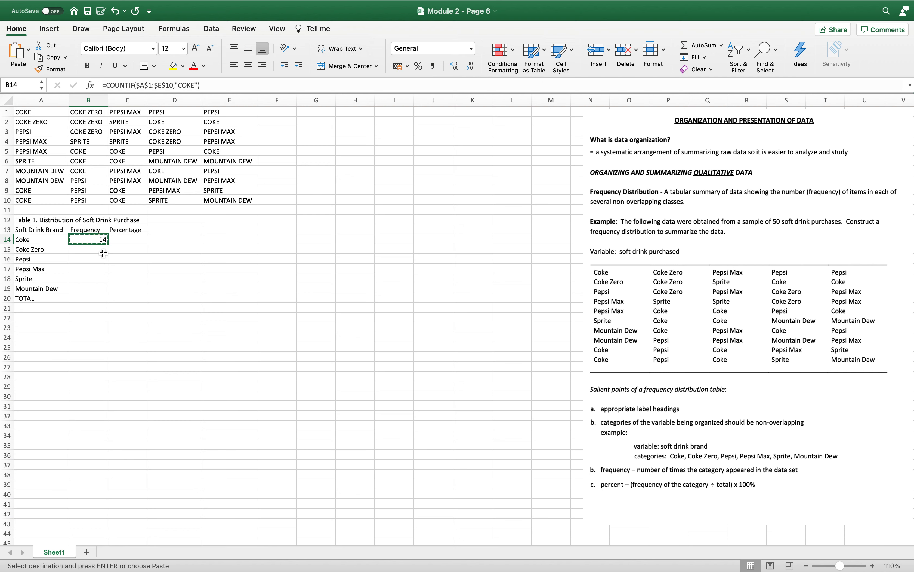
left_click(101, 251)
key("super+v")
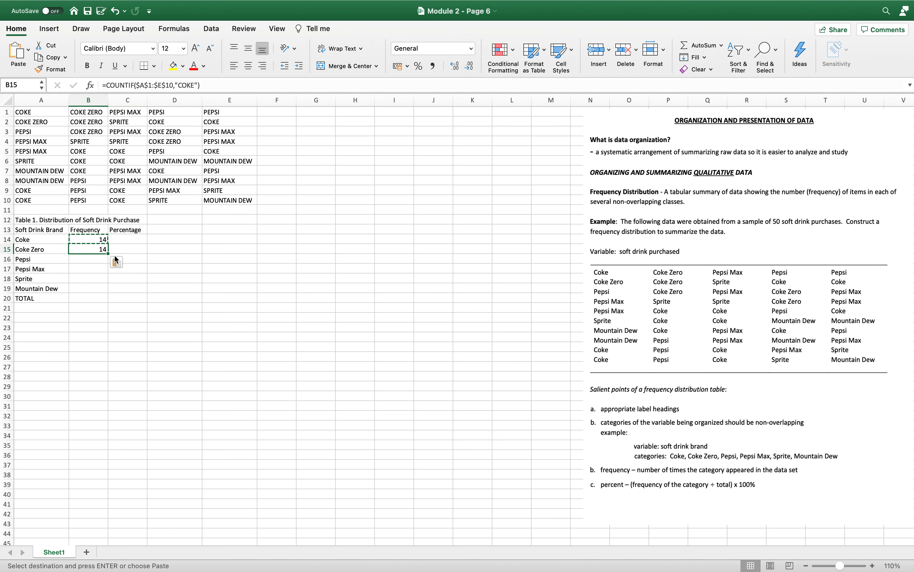
double_click(99, 250)
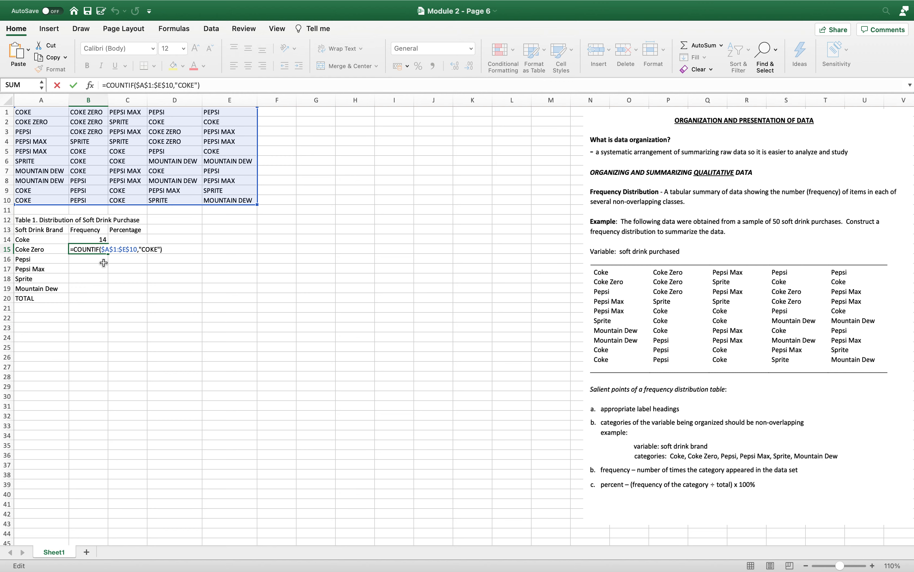
left_click(156, 249)
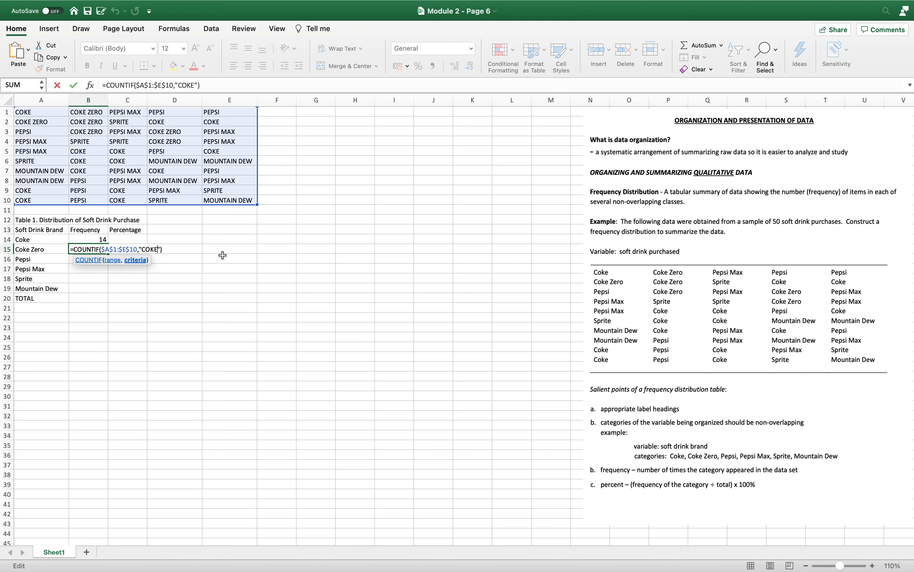
type("ZERO")
key("Return")
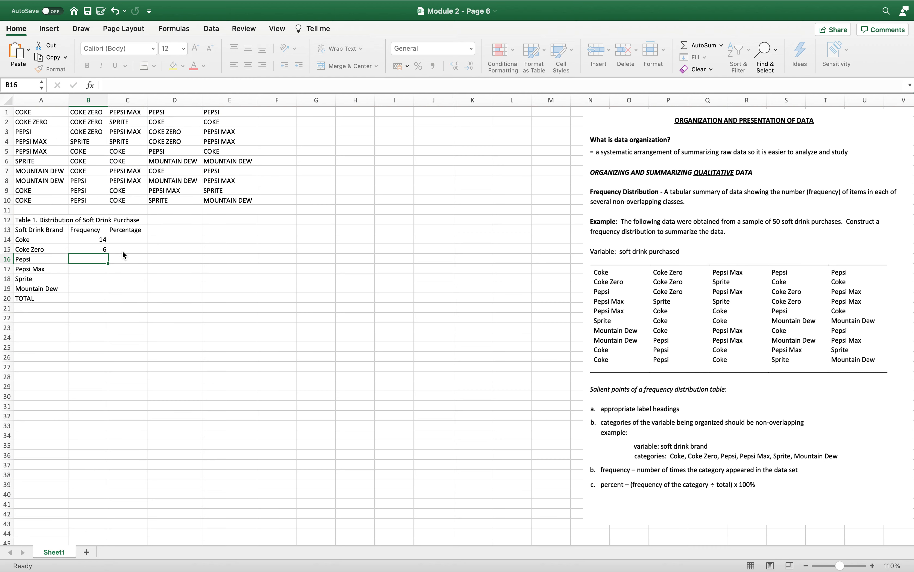
Step: Check the Coke Zero frequency in B15 against the COKE ZERO entries in the source data A1:E10
left_click(105, 249)
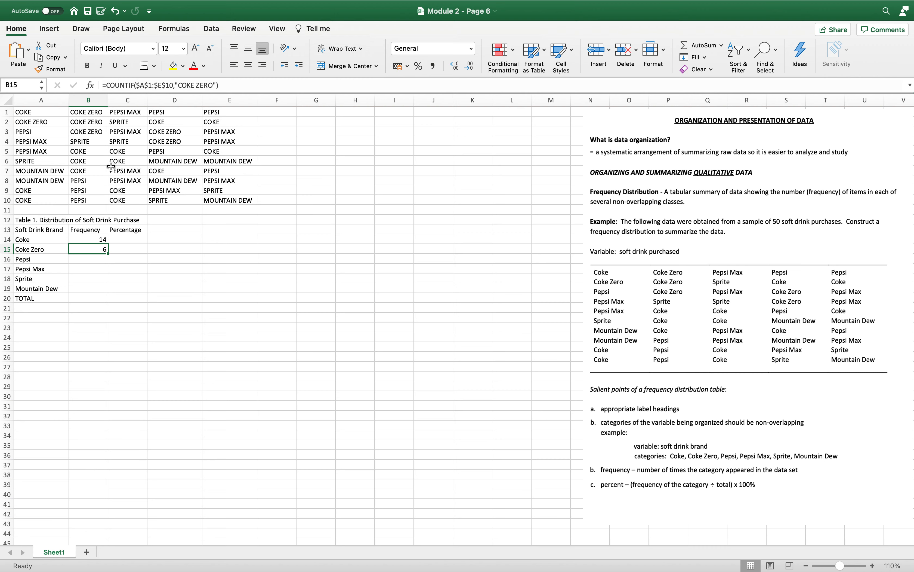
left_click(48, 122)
left_click(86, 114)
key("Down")
key("Down")
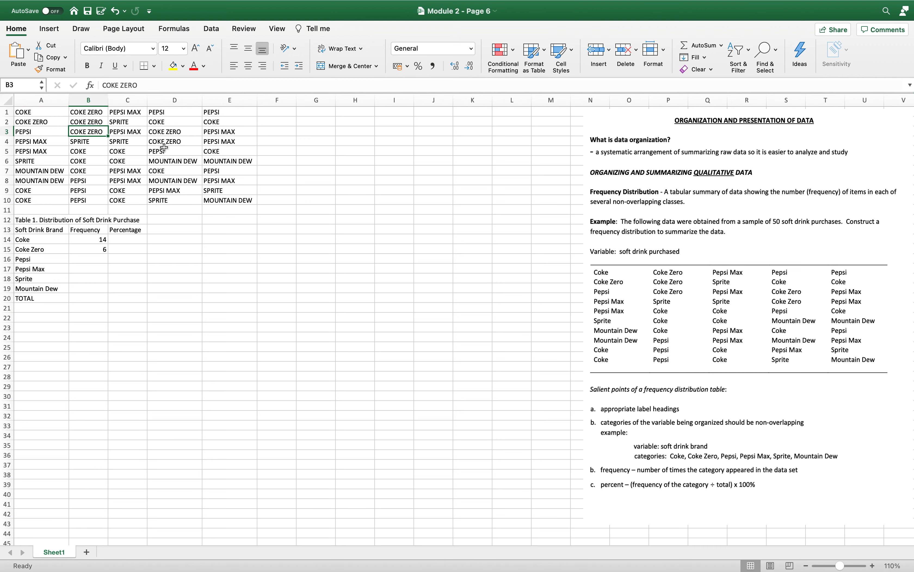
left_click(178, 137)
key("Up")
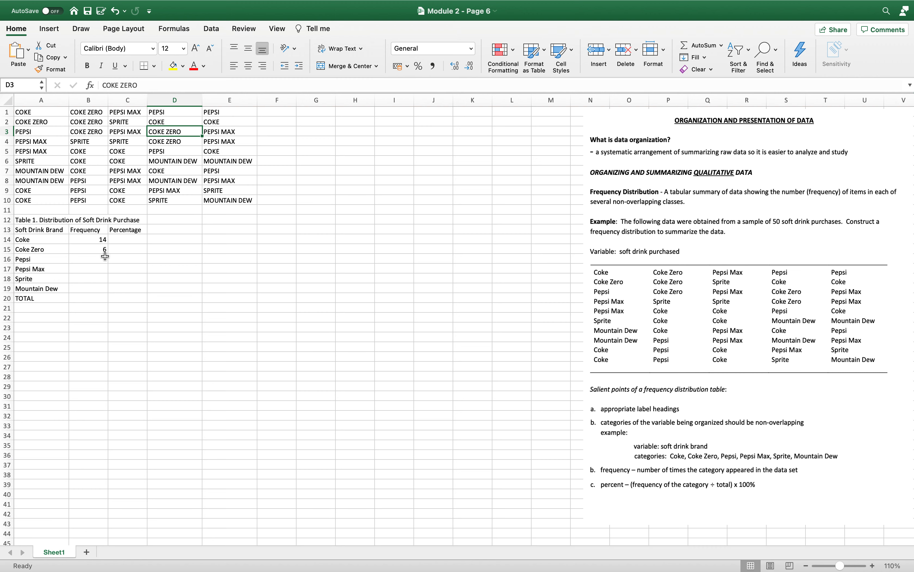
Step: Copy the Coke Zero frequency formula from B15 into B16 and change its criterion to "PEPSI"
left_click(99, 258)
left_click(102, 250)
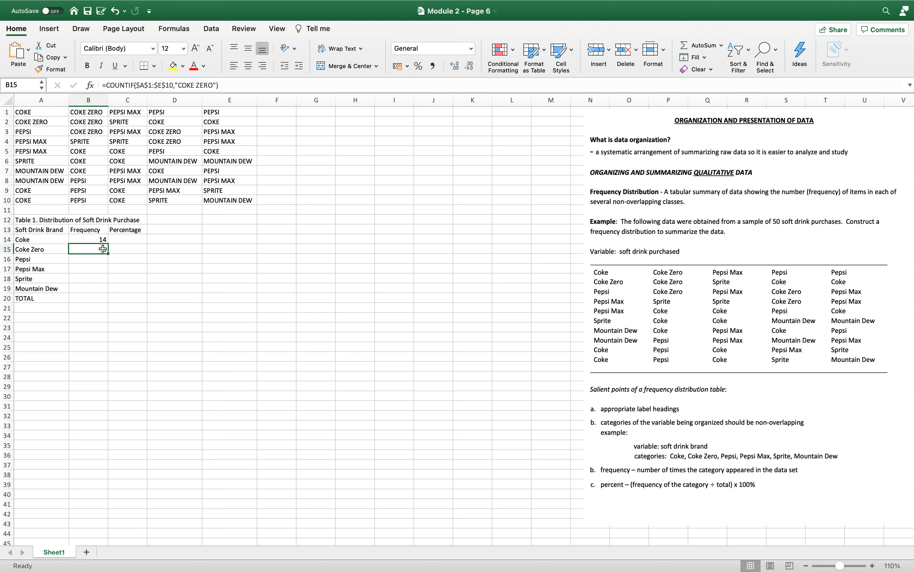
key("super+c")
left_click(90, 260)
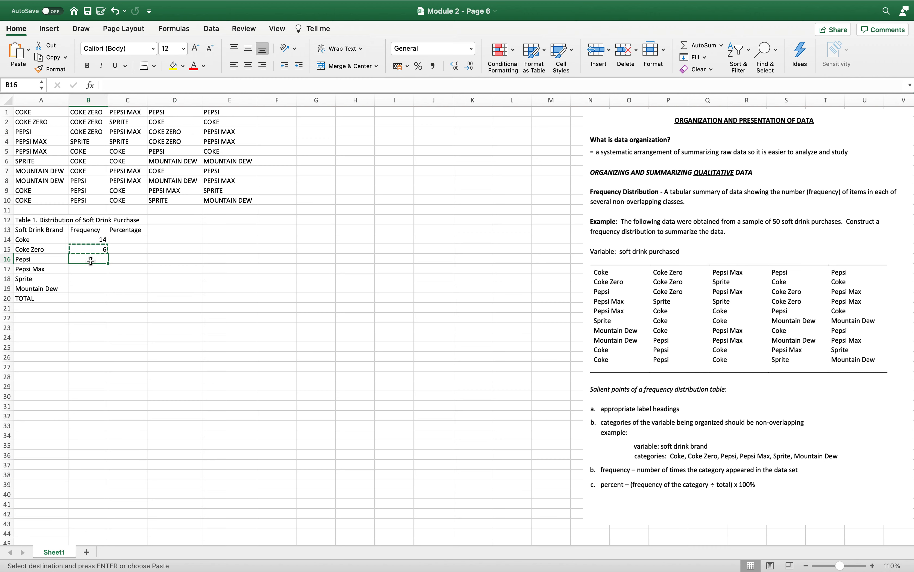
key("super+v")
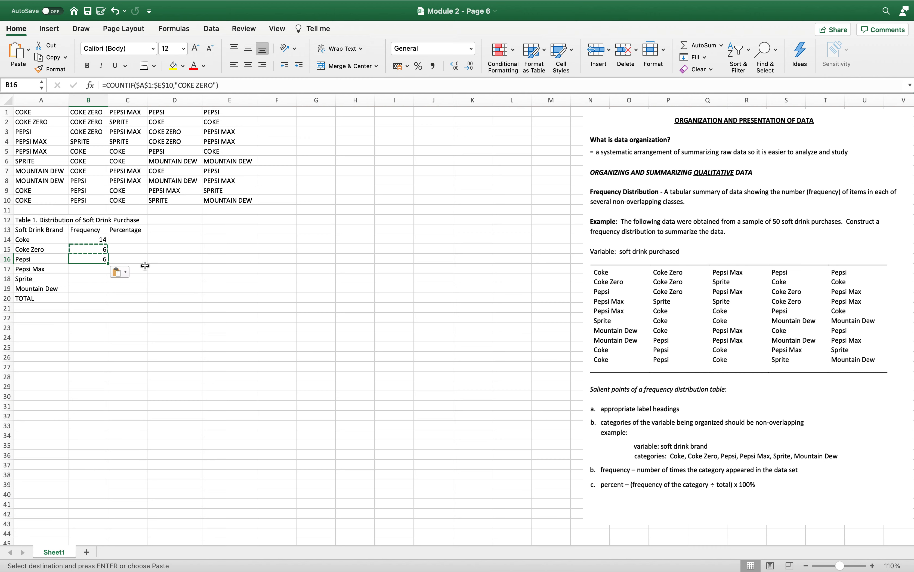
double_click(106, 259)
left_click_drag(141, 259, 173, 259)
type("PEPSI")
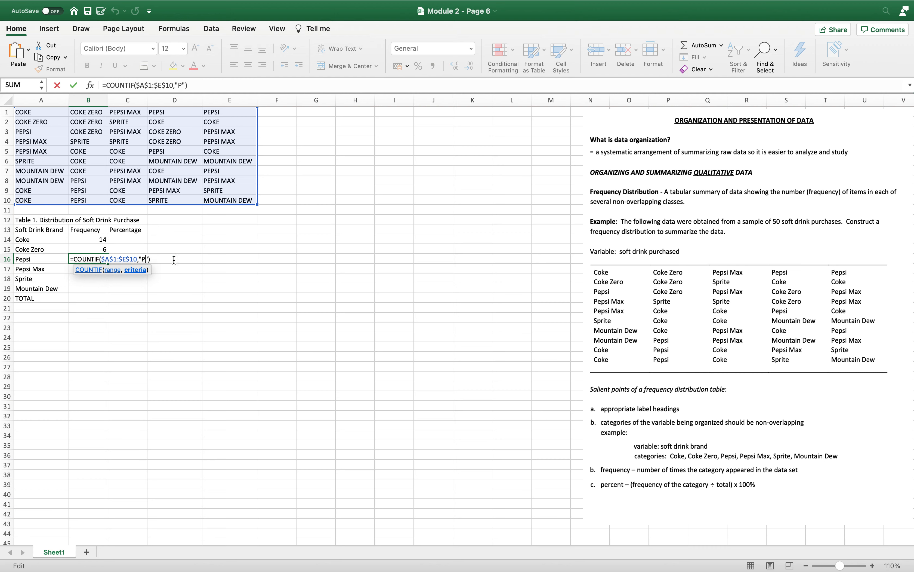
key("Return")
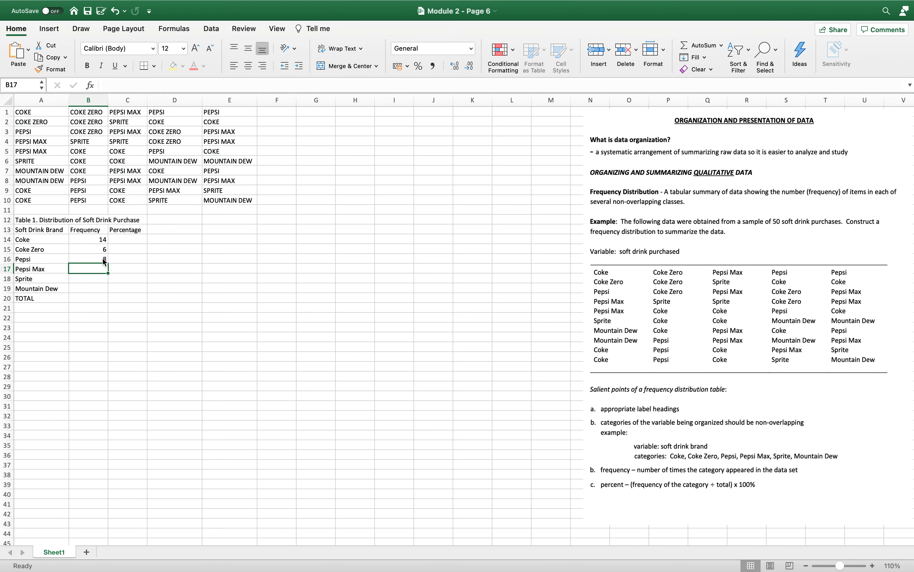
Step: Copy the Pepsi frequency formula from B16 into B17 and change its criterion to "PEPSI MAX"
left_click(94, 261)
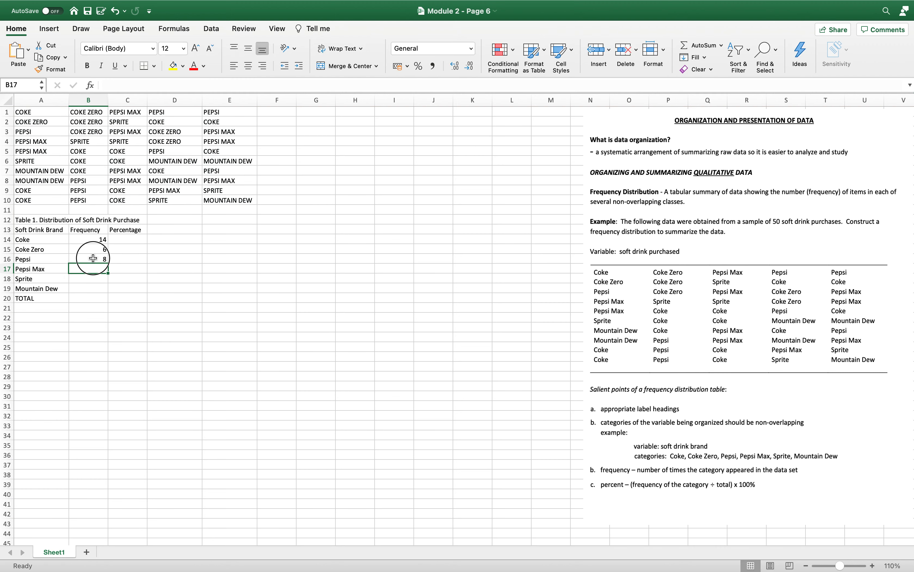
key("cmd+c")
left_click(93, 271)
key("cmd+v")
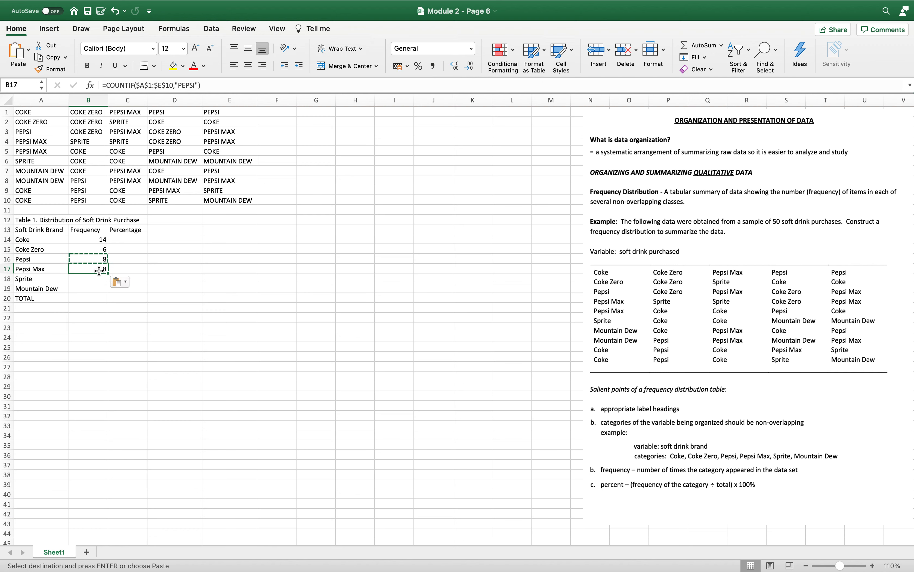
double_click(103, 270)
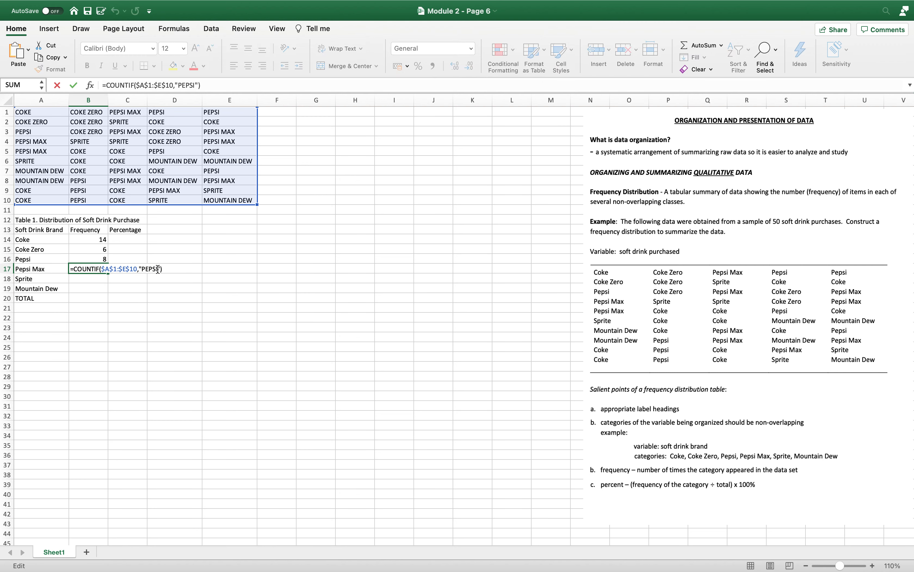
type("MAX")
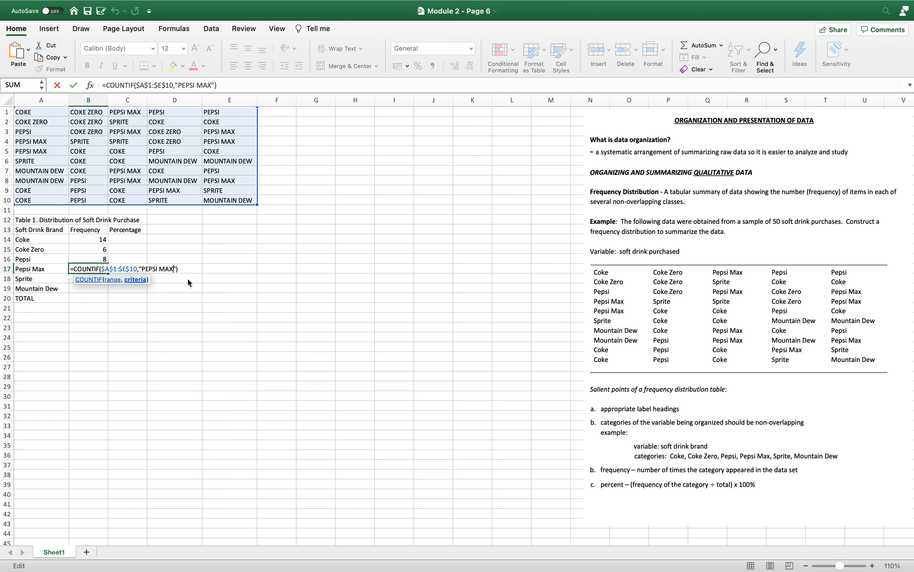
key("Return")
Step: Copy the Pepsi Max frequency formula from B17 into B18 and change its criterion to "SPRITE"
left_click(90, 269)
left_click(93, 280)
left_click(98, 271)
key("cmd+c")
left_click(95, 279)
key("cmd+v")
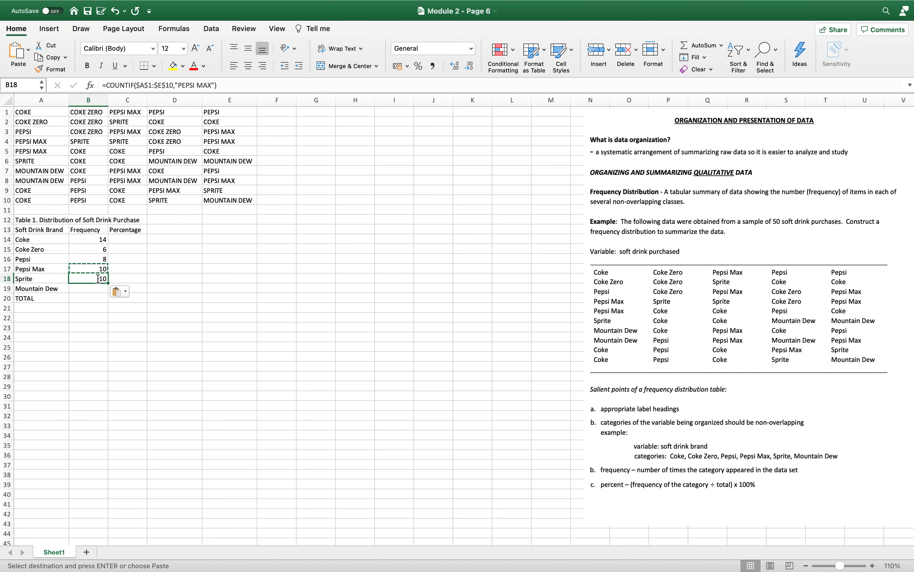
double_click(97, 279)
left_click(143, 278)
left_click_drag(142, 278, 172, 278)
type("SPRITE")
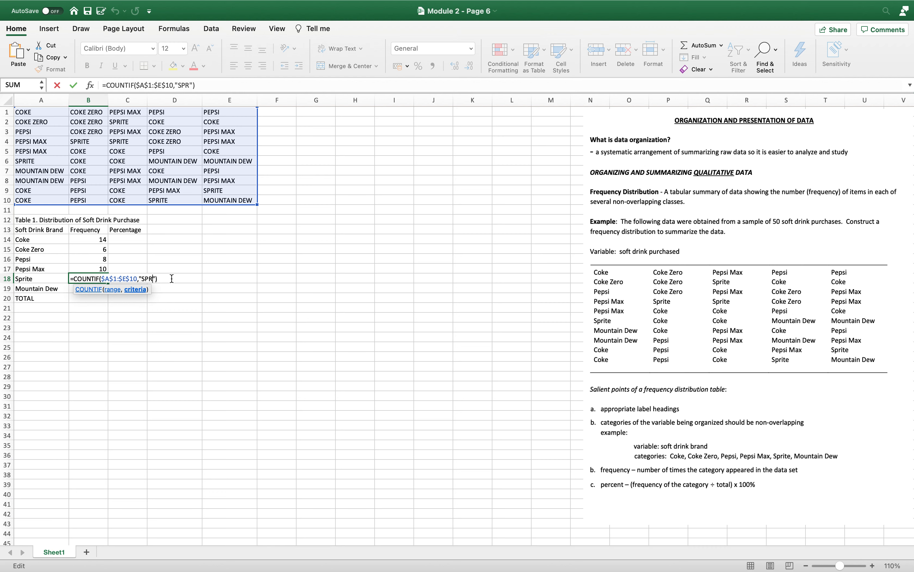
key("Return")
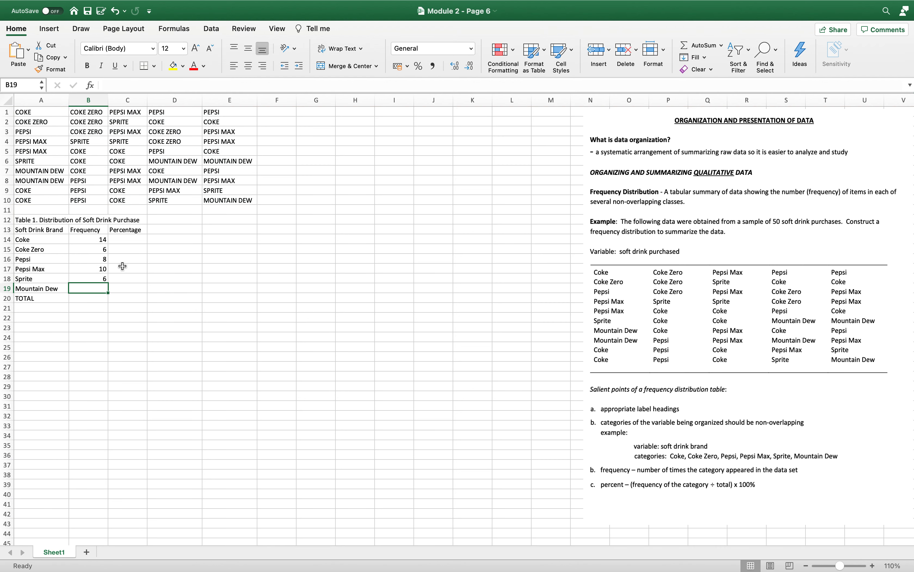
Step: Copy the Sprite frequency formula from B18 into B19 and change its criterion to "MOUNTAIN DEW"
left_click(93, 279)
key("super+c")
left_click(94, 288)
key("super+v")
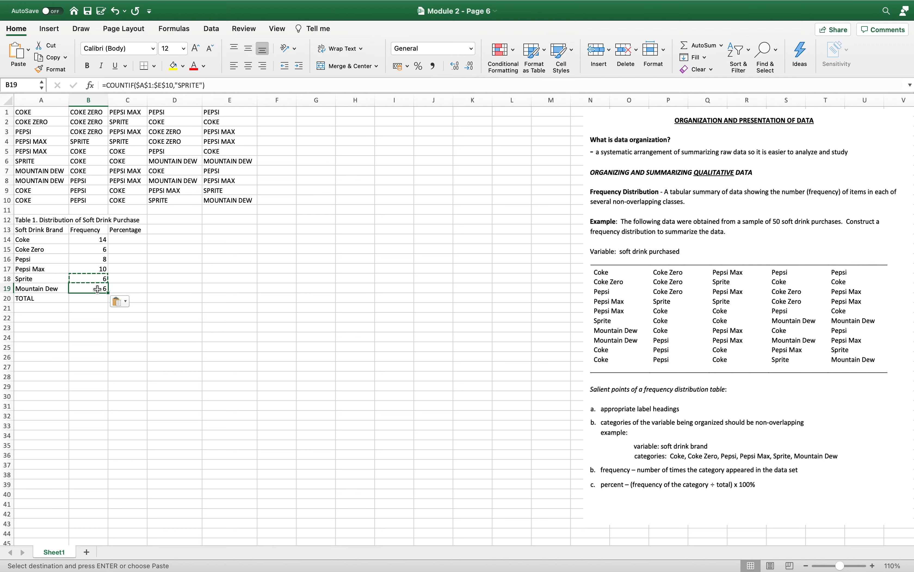
double_click(127, 288)
left_click_drag(141, 288, 162, 288)
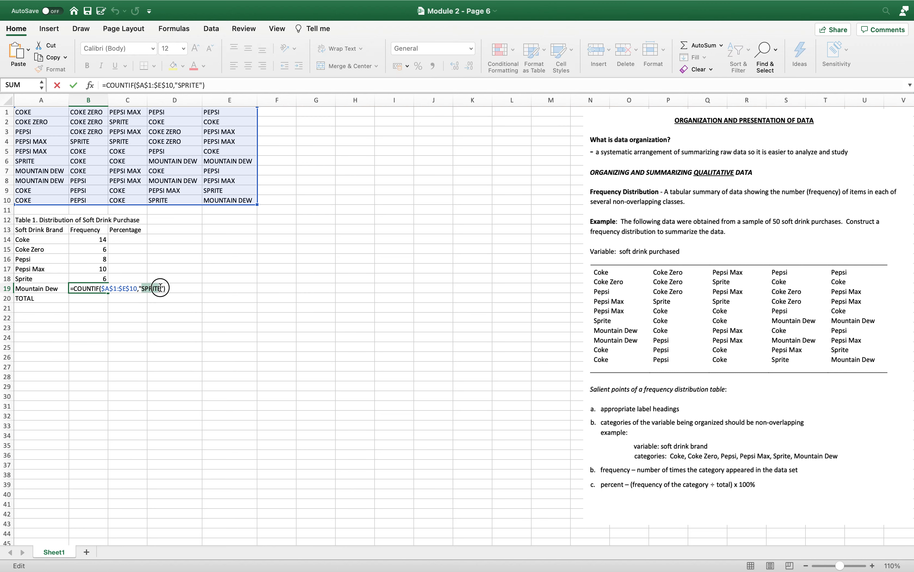
type("MOUNTAIN DEW")
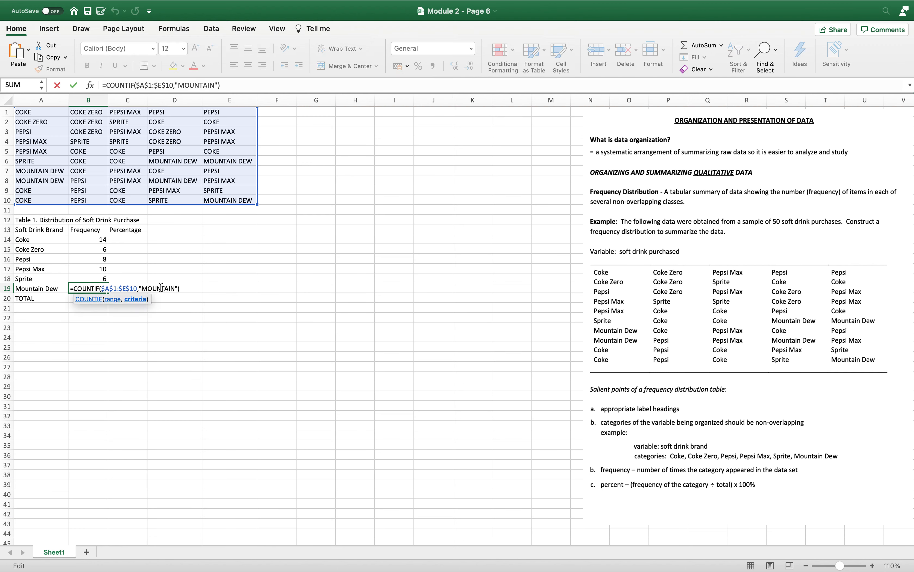
key("Return")
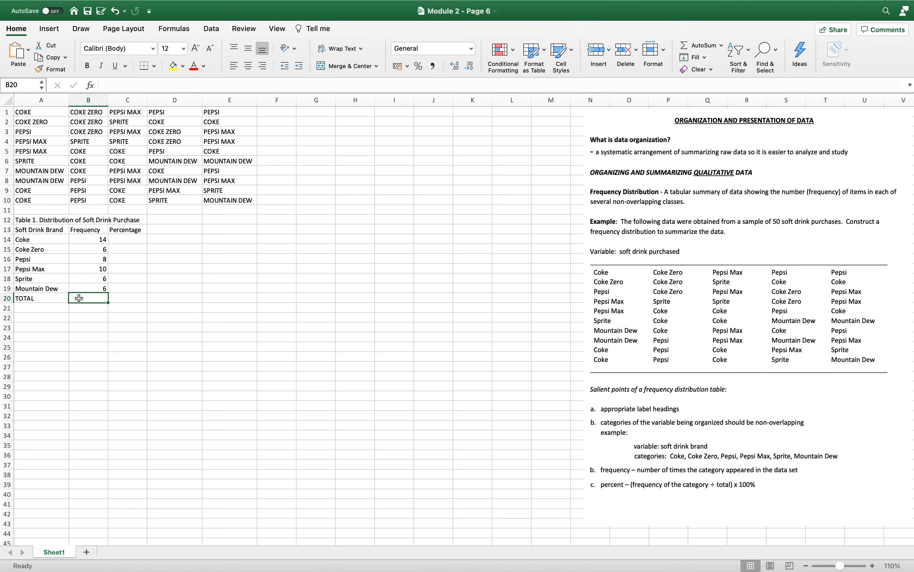
Step: Enter the formula =SUM(B14:B19) in B20 as the total frequency
type("=")
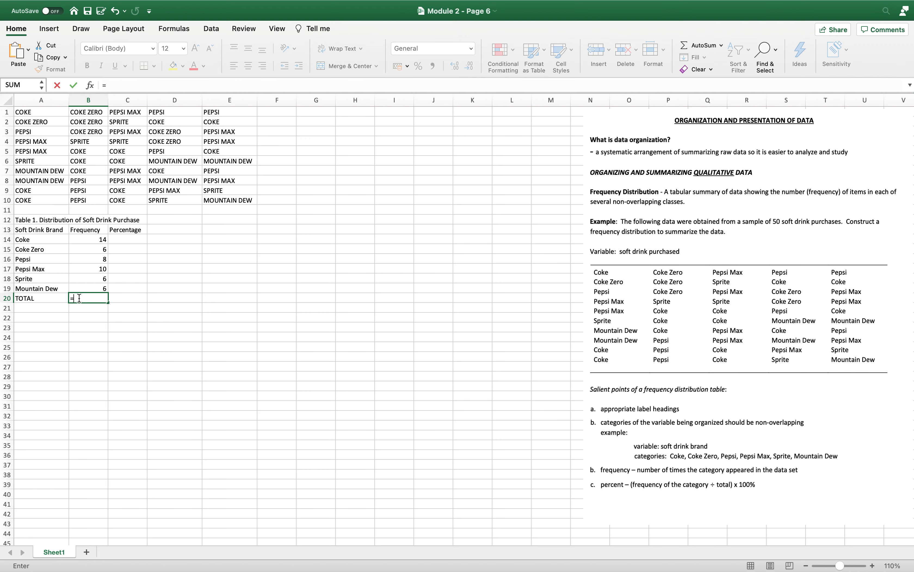
type("sum(")
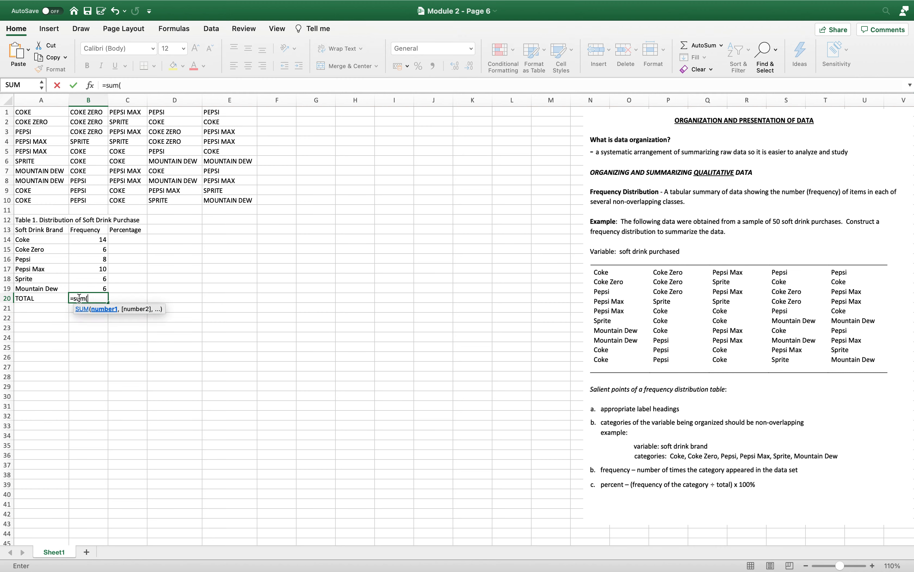
left_click_drag(90, 242, 94, 287)
type(")")
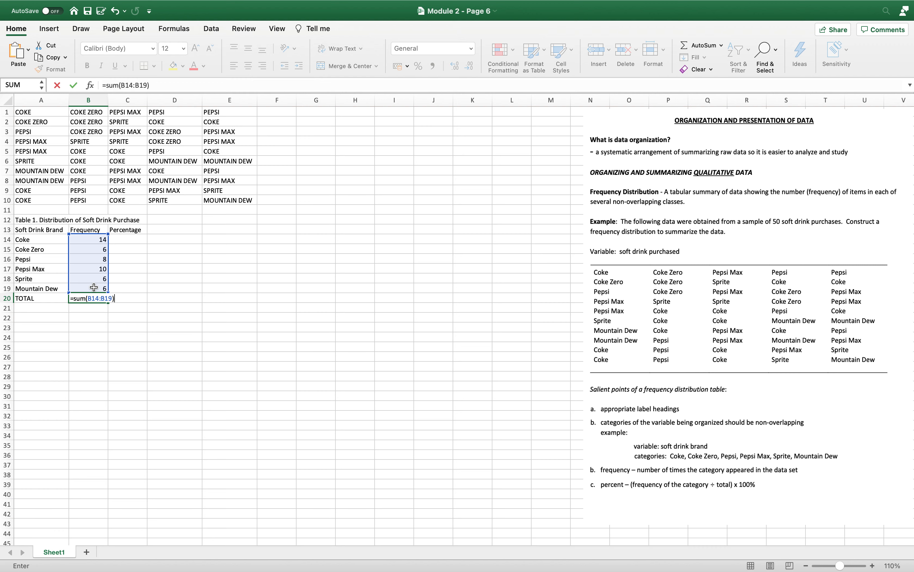
key("Return")
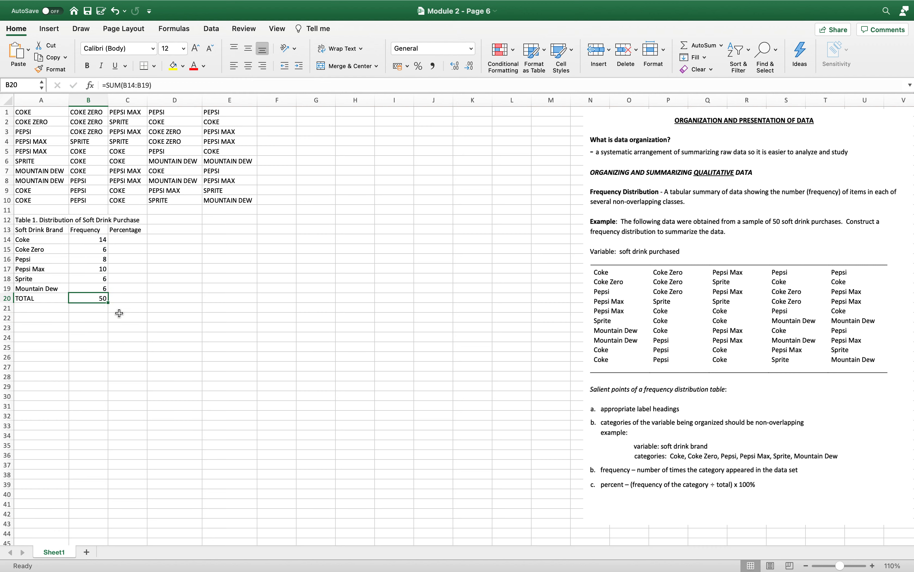
Step: Enter the formula =B14/B20% in C14 as the Coke percentage
left_click(130, 239)
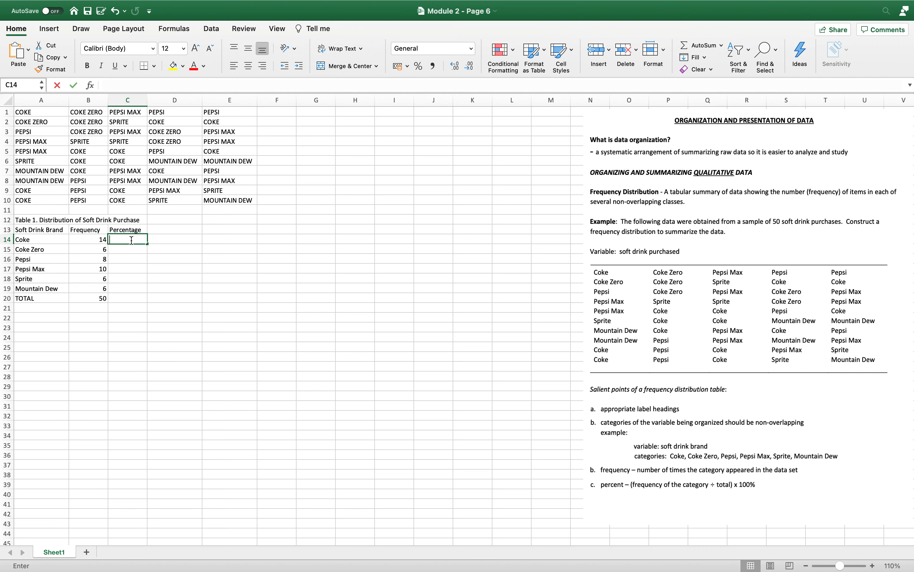
type("=")
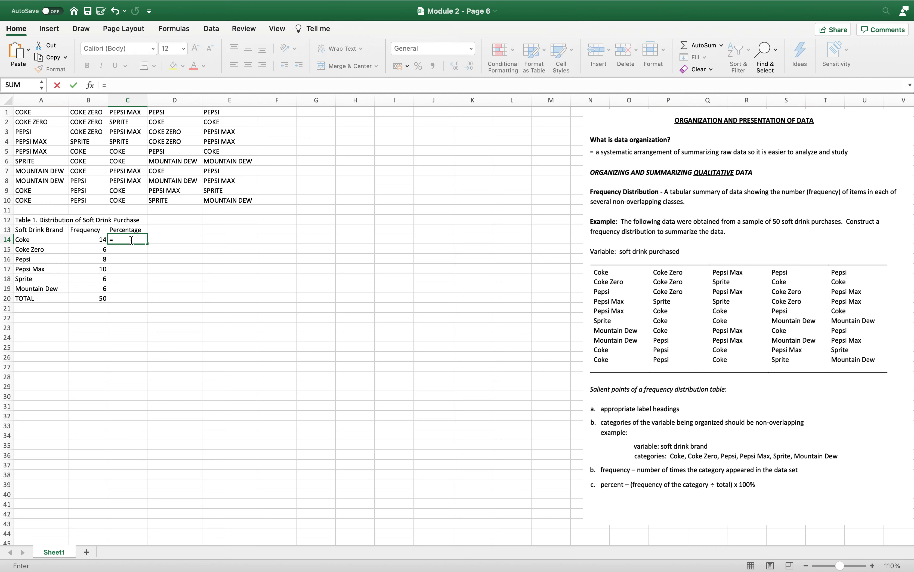
left_click(99, 241)
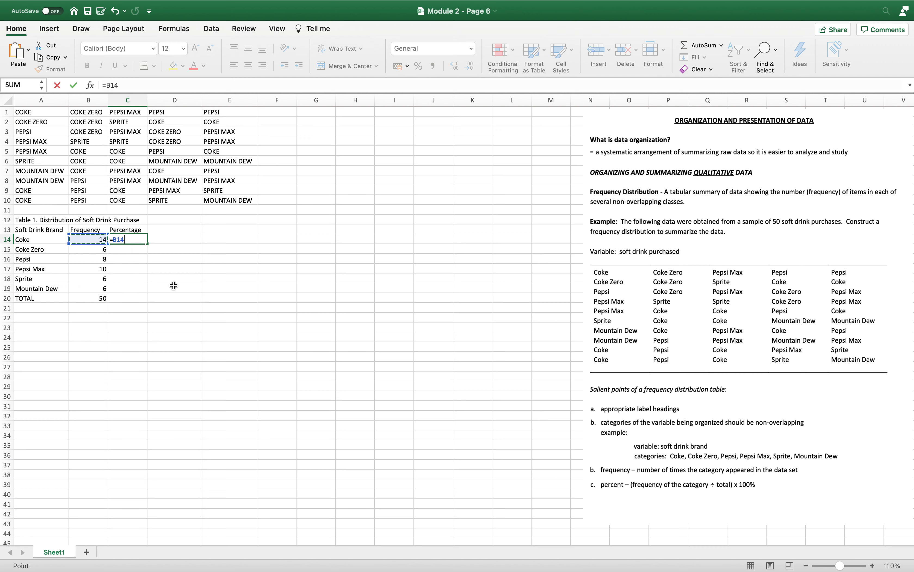
type("/")
left_click(91, 297)
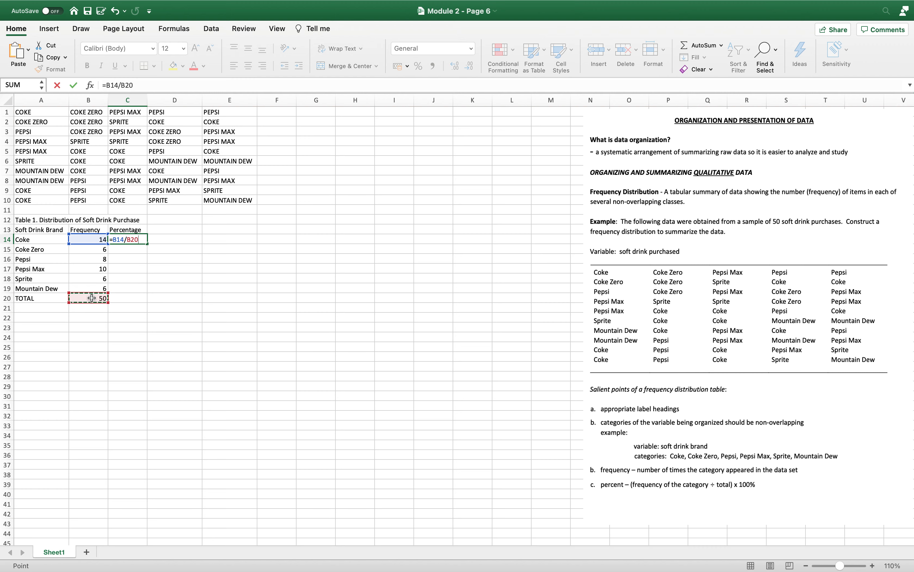
type("%")
key("Return")
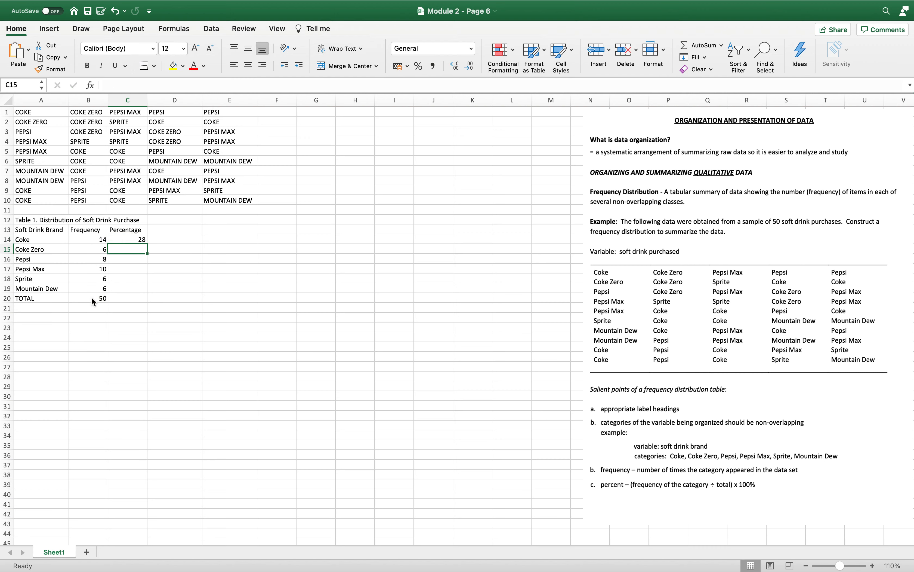
Step: Copy the Coke percentage formula from C14 into C15 for Coke Zero
key("Up")
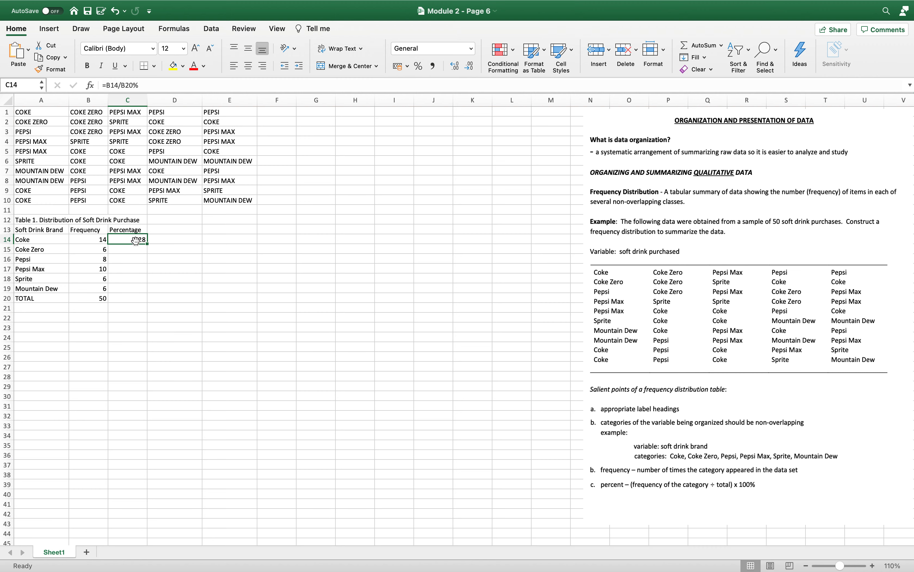
key("cmd+c")
left_click(135, 249)
key("cmd+v")
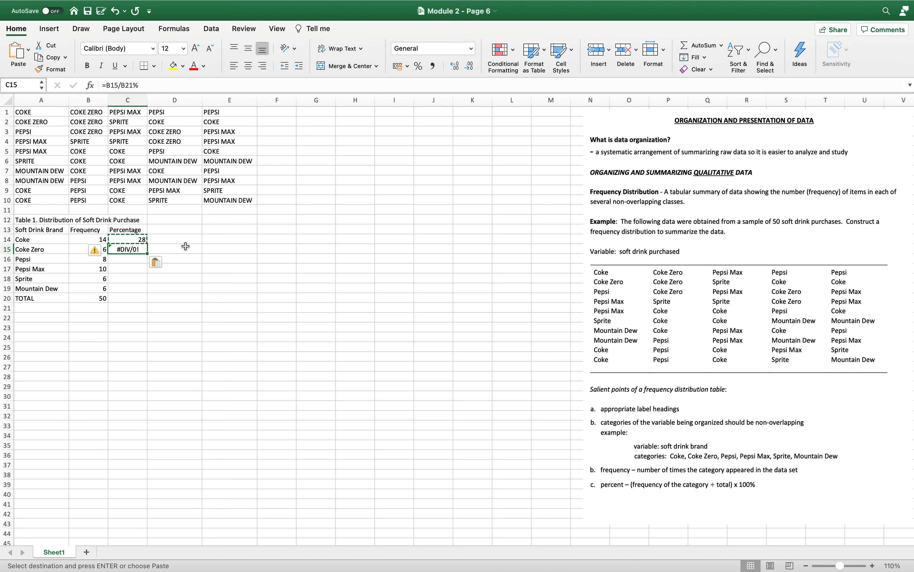
Step: Inspect the Coke Zero percentage formula in C15 and clear the cell
double_click(140, 249)
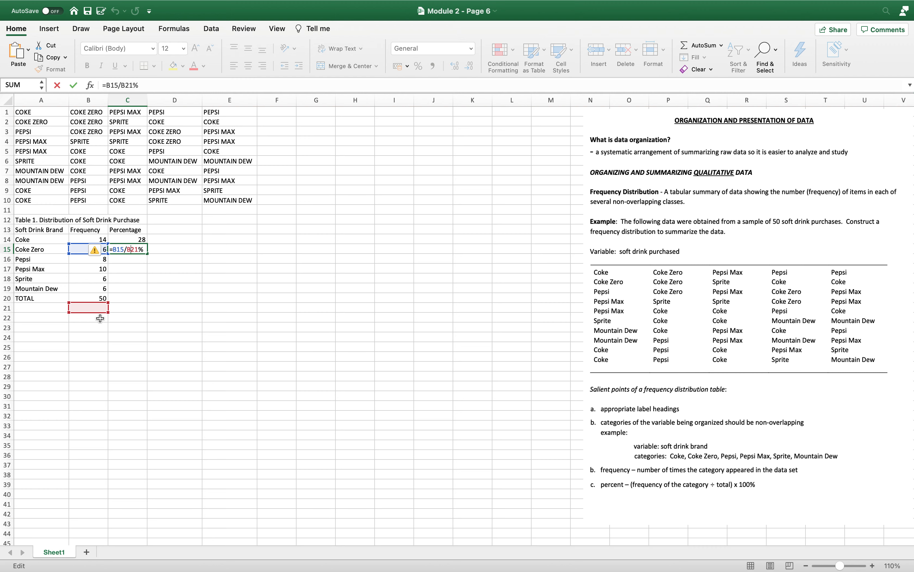
key("Escape")
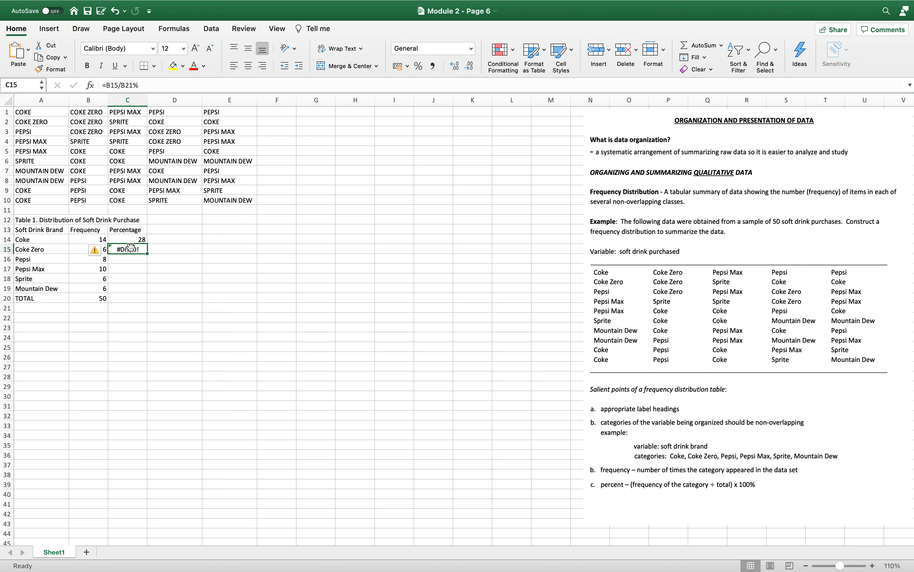
key("Delete")
Step: Change the Coke percentage formula in C14 to =B14/$B$20% so the total reference is absolute
left_click(133, 240)
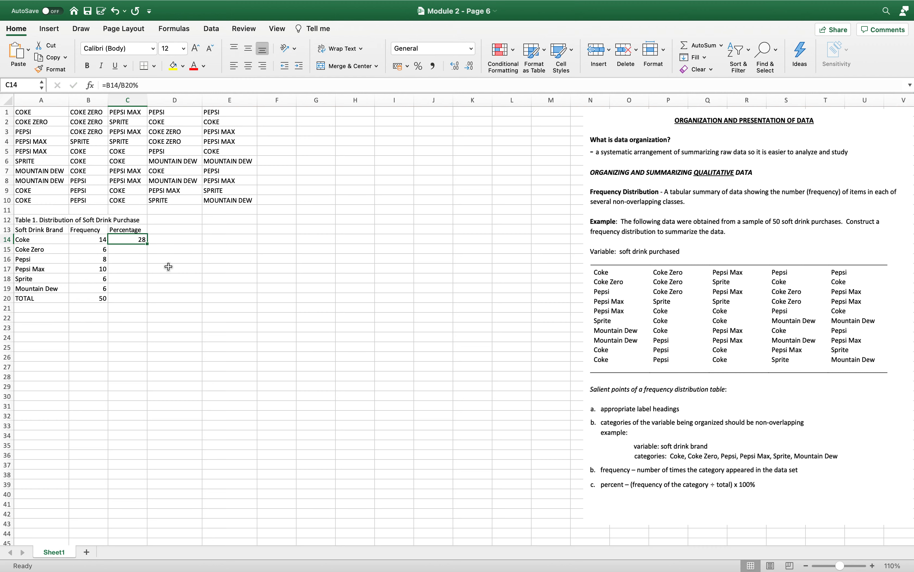
double_click(136, 240)
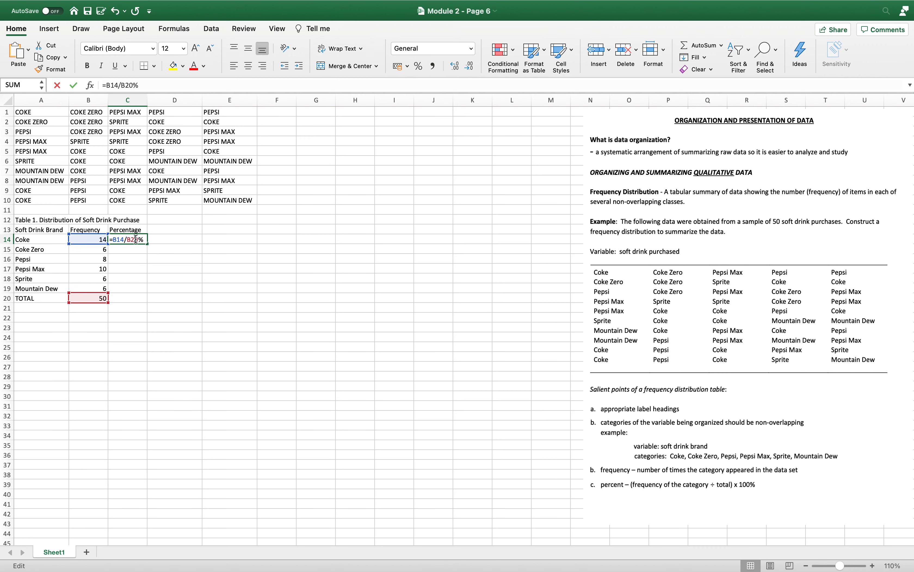
left_click(127, 239)
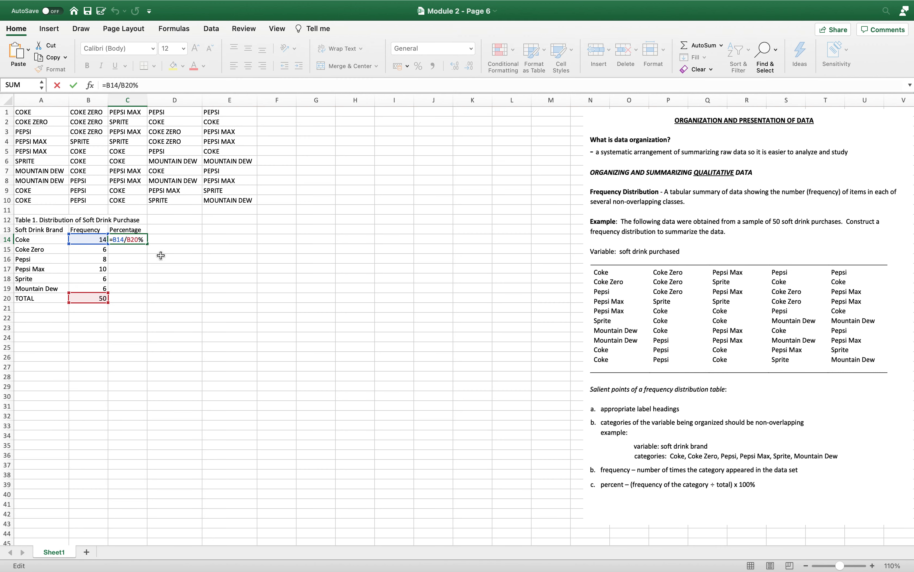
type("$")
key("Right")
type("$")
key("Return")
Step: Copy the Coke percentage formula with the absolute total reference from C14 into C15 and check the cells it refers to
key("Up")
key("ctrl+c")
left_click(135, 249)
key("ctrl+v")
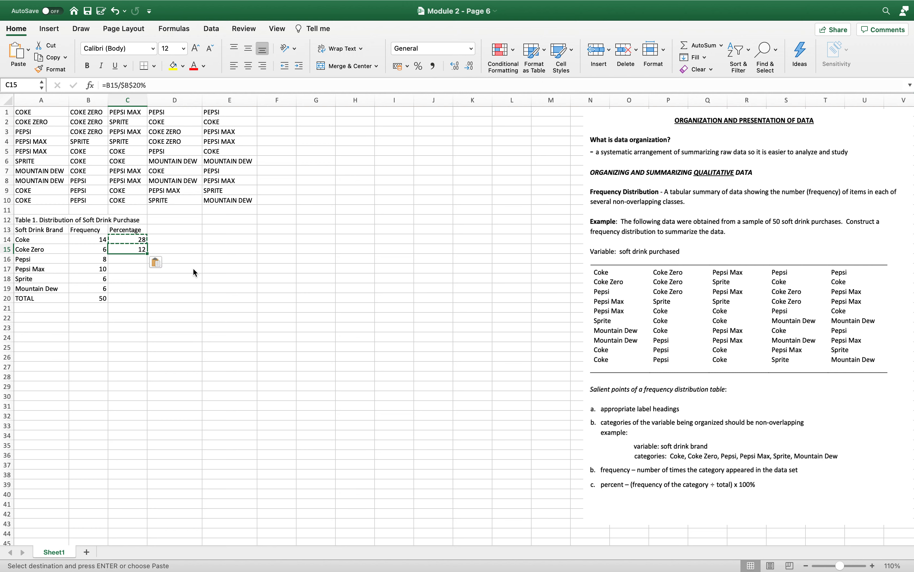
double_click(135, 250)
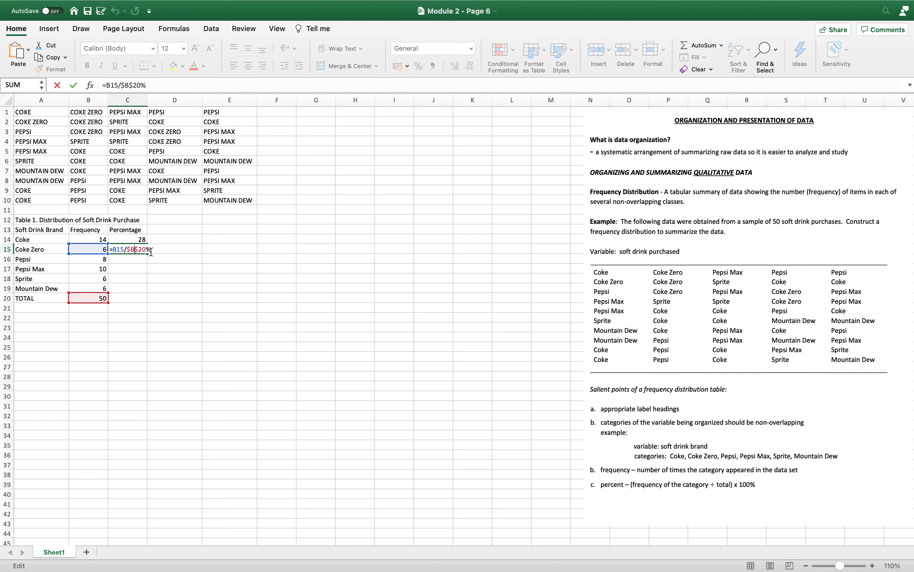
key("ctrl+Return")
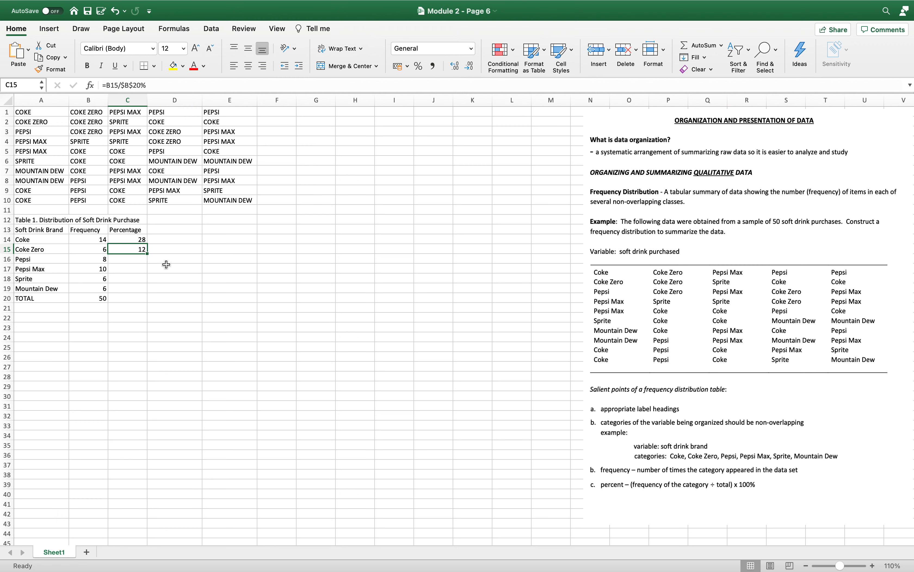
double_click(137, 250)
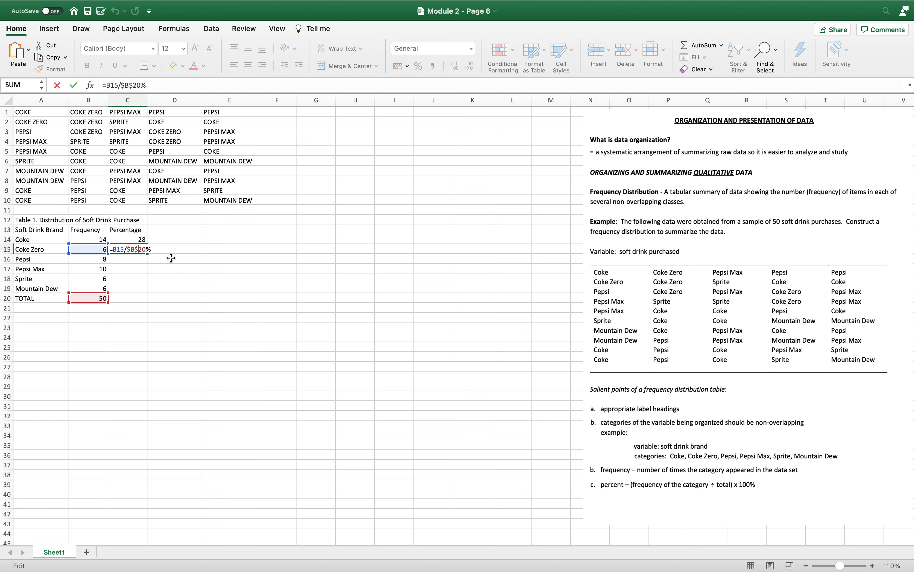
key("Return")
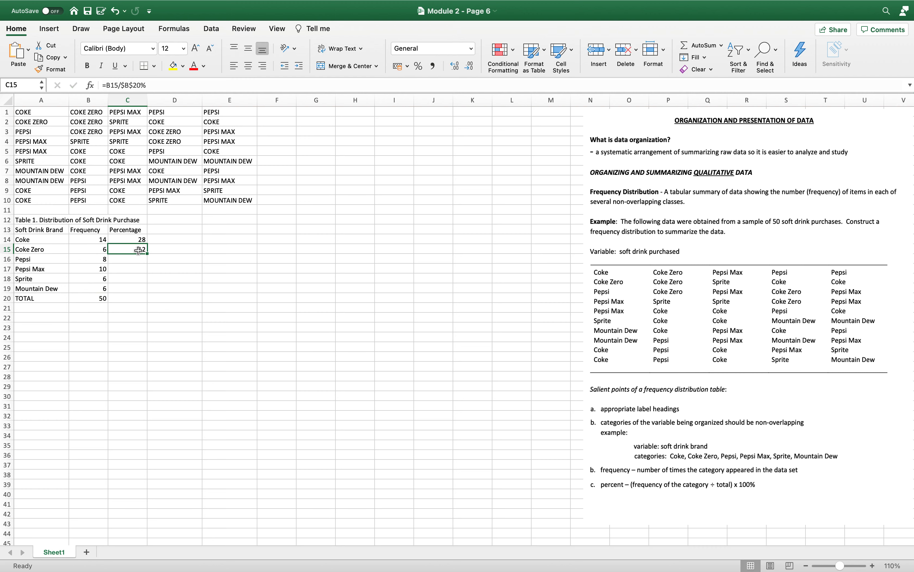
Step: Copy the Coke Zero percentage formula from C15 into C16 for Pepsi and undo the paste
key("cmd+c")
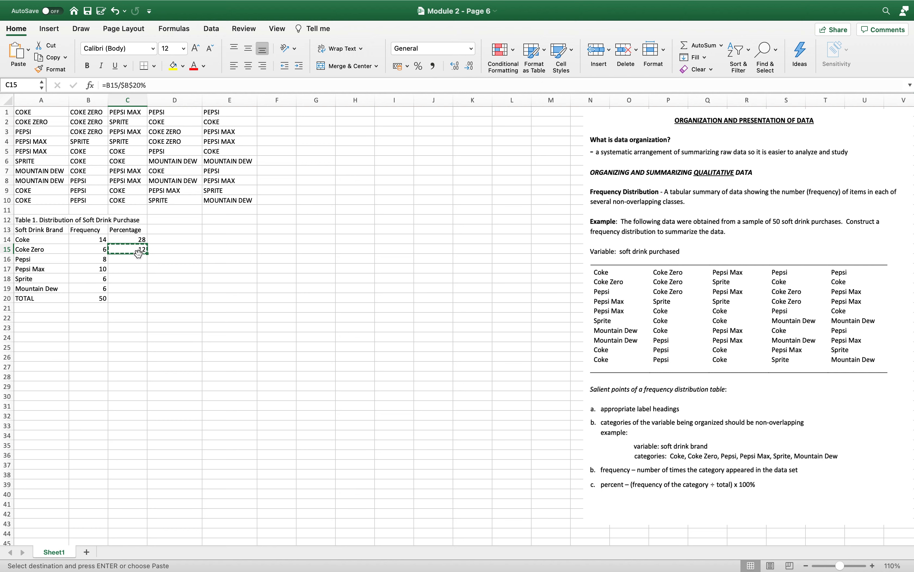
left_click(138, 259)
key("cmd+v")
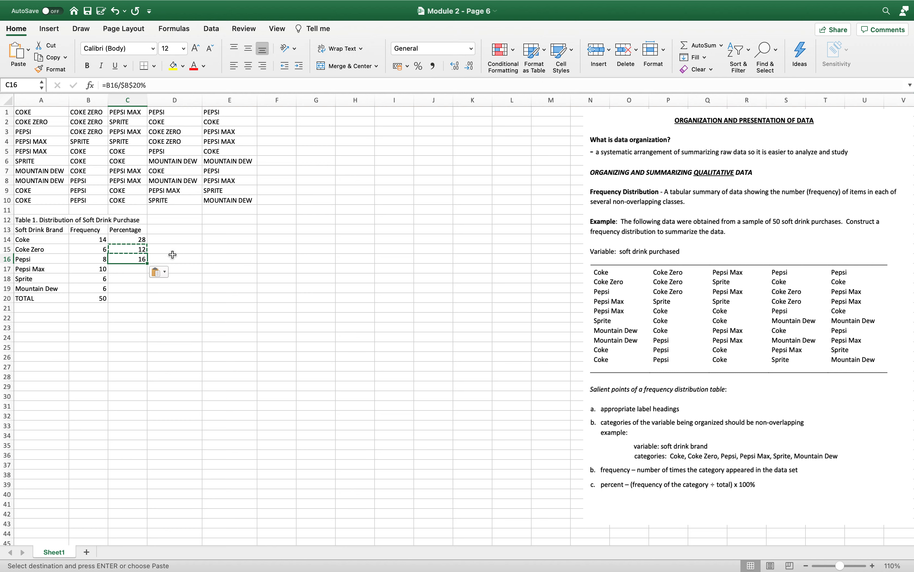
key("cmd+z")
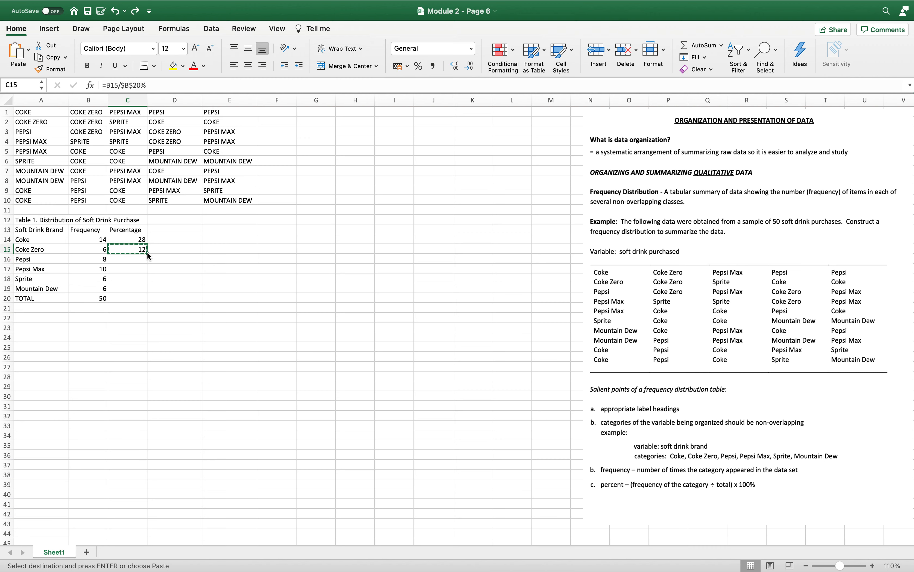
Step: Fill the percentage formula from C15 down through C20 to cover the remaining brands and the TOTAL row
left_click(156, 254)
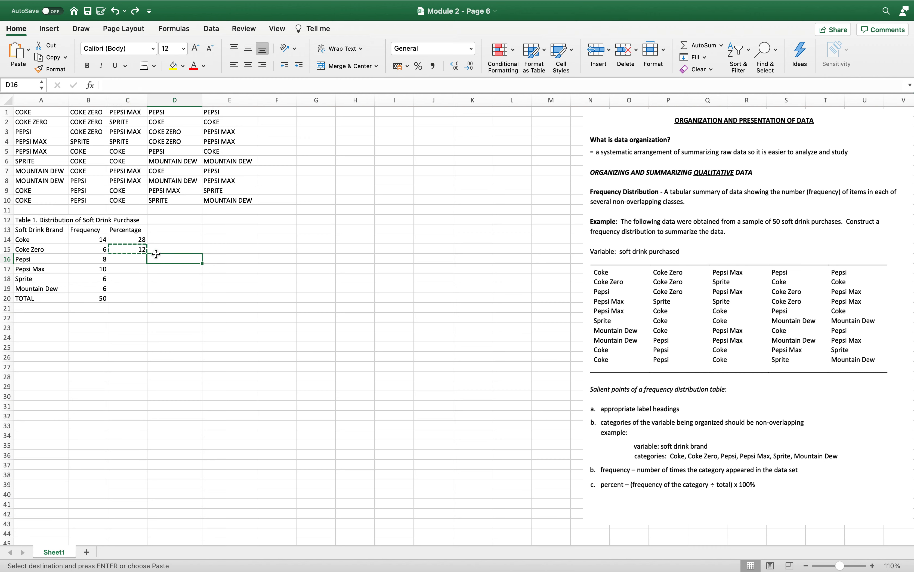
left_click(179, 241)
left_click(128, 248)
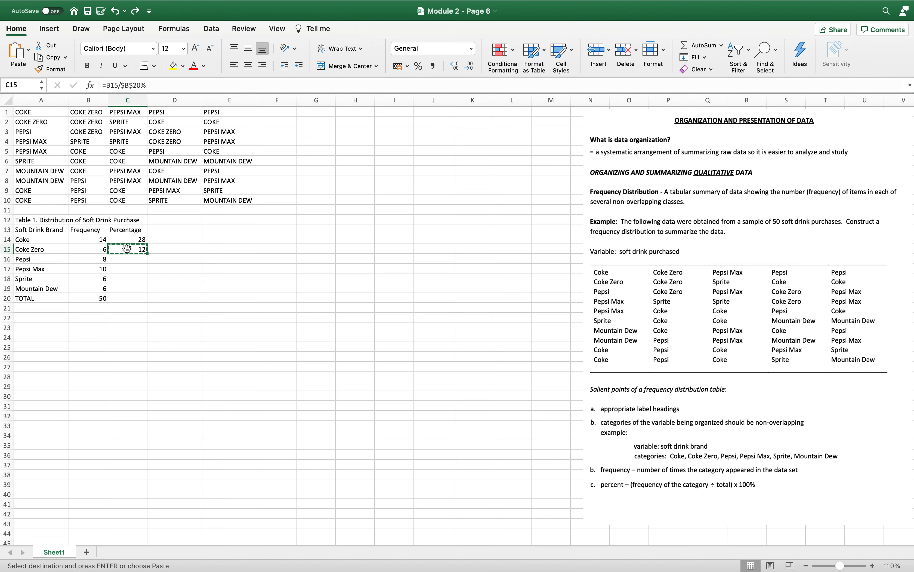
key("Escape")
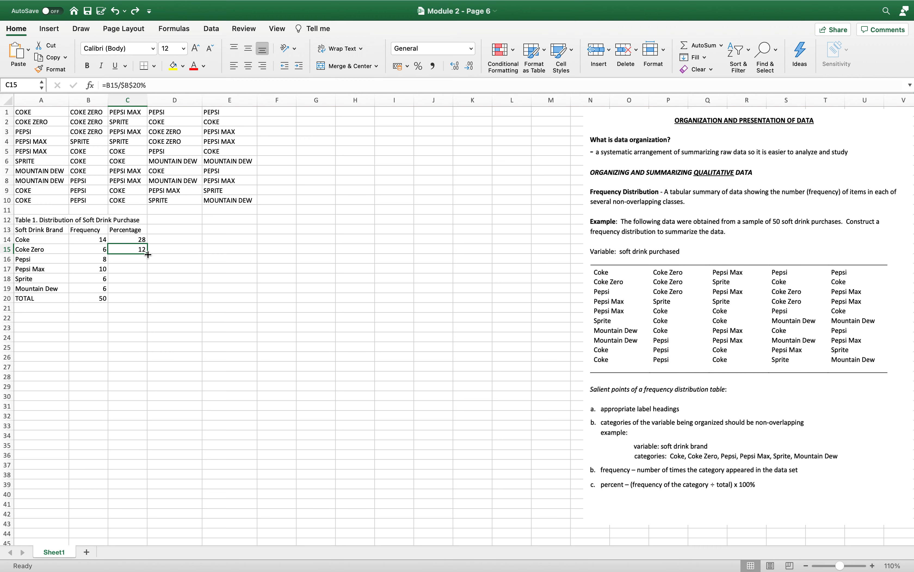
left_click_drag(147, 254, 147, 302)
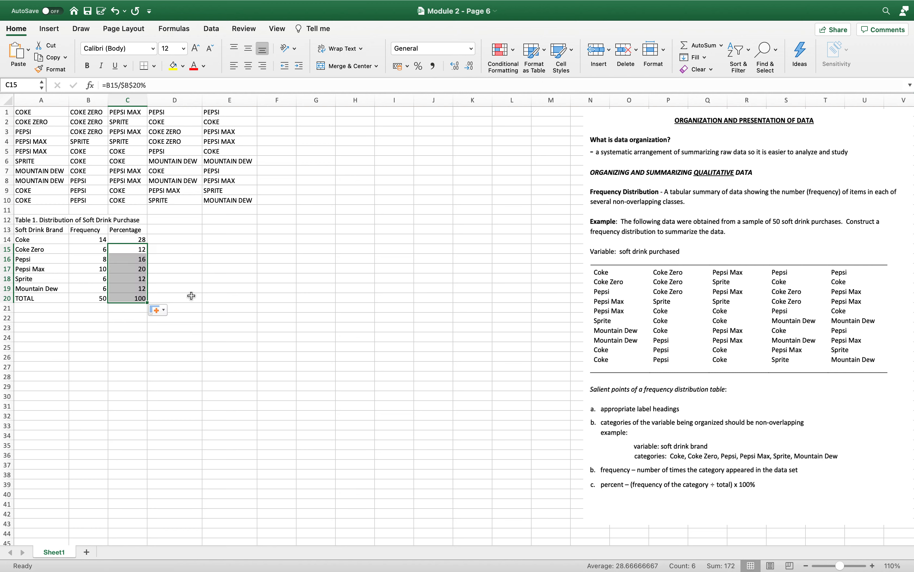
Step: Examine the Coke frequency formula in B14 and each percentage formula from C14 to C20
left_click(100, 239)
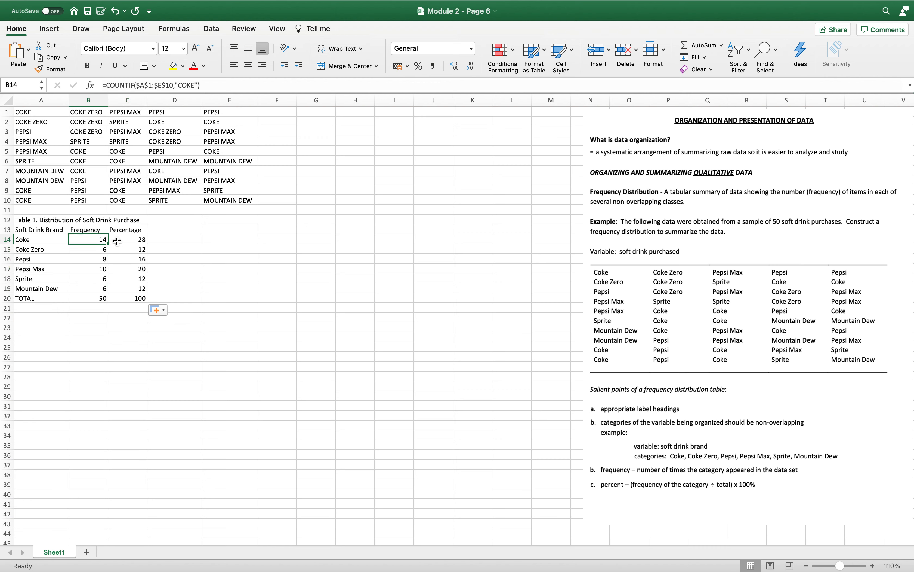
left_click(143, 243)
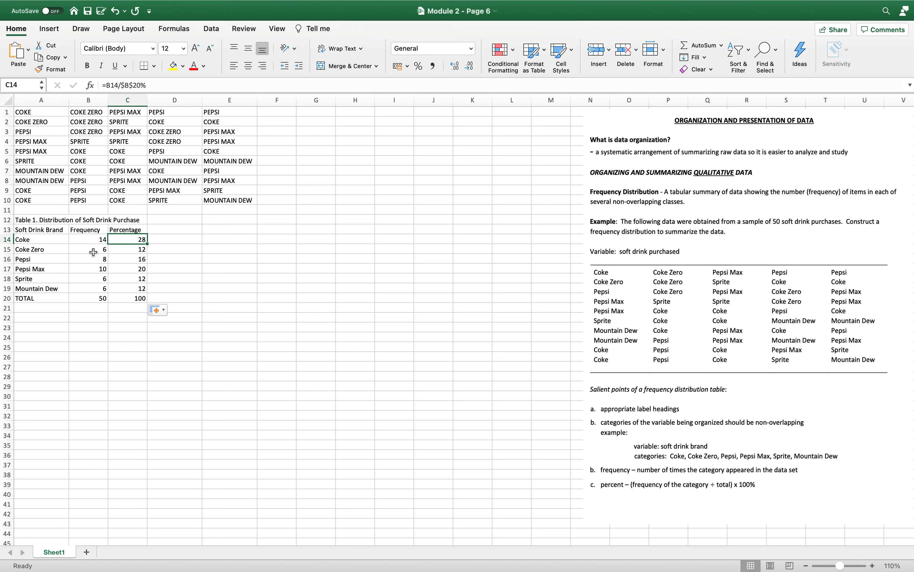
left_click(124, 250)
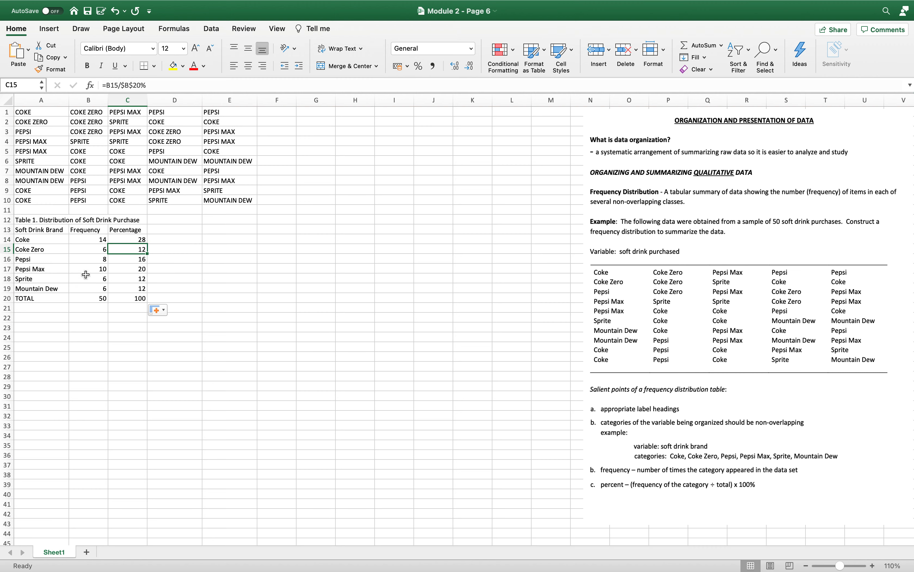
left_click(121, 260)
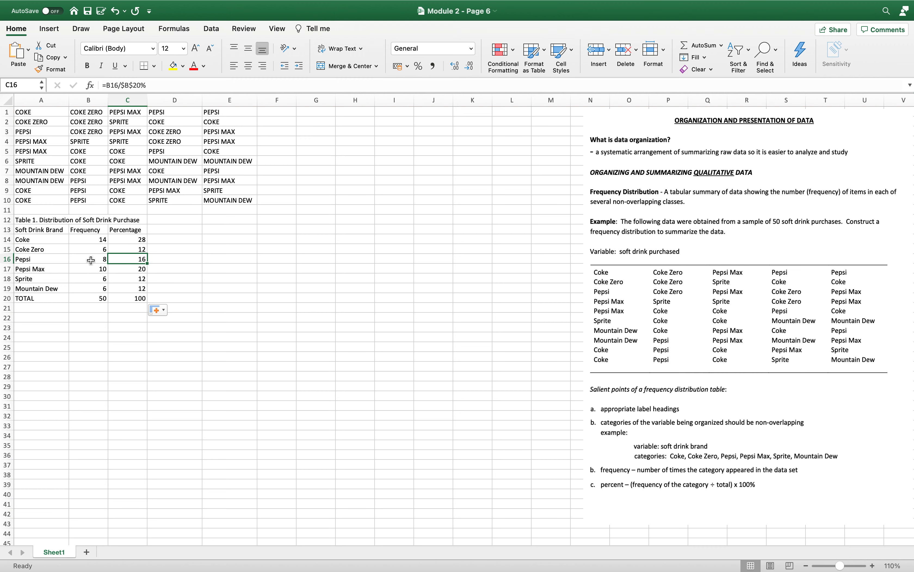
left_click(131, 268)
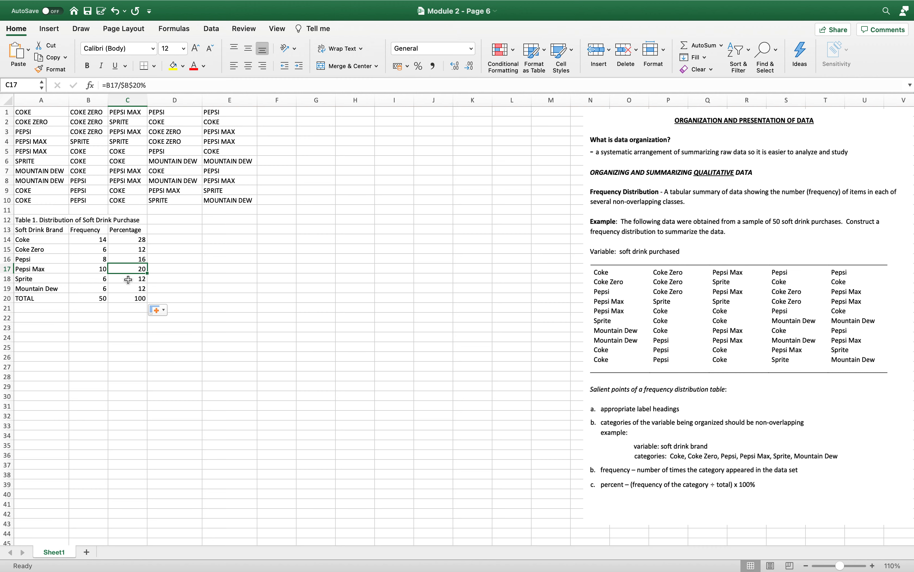
left_click(128, 279)
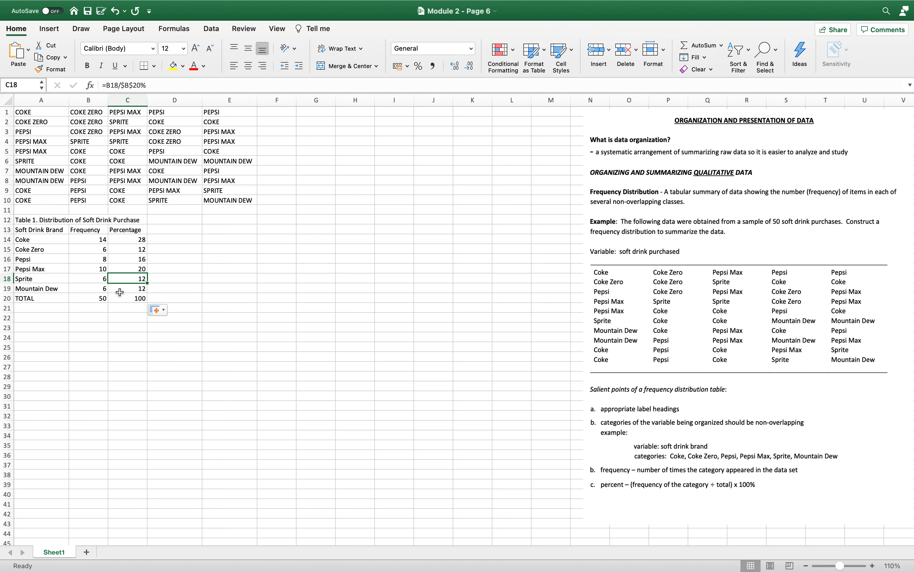
left_click(123, 290)
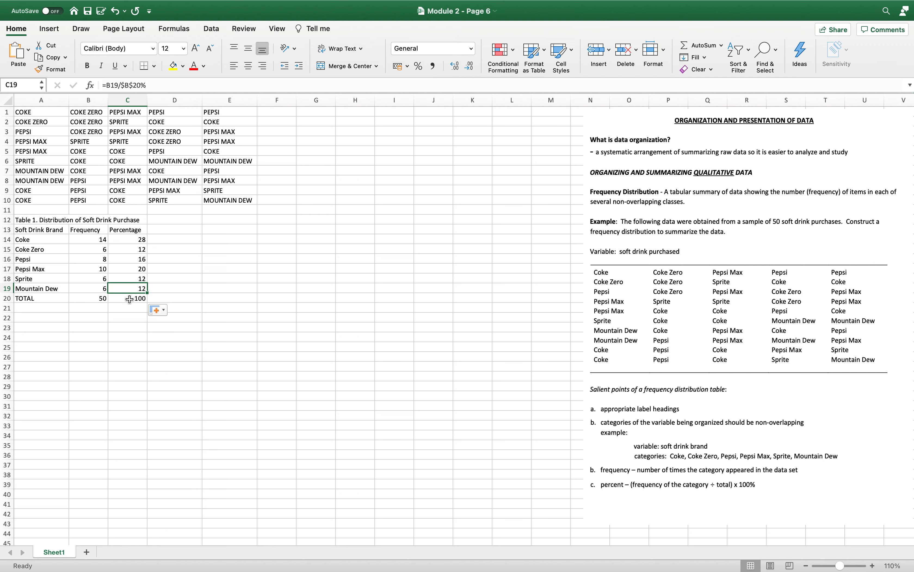
left_click(133, 298)
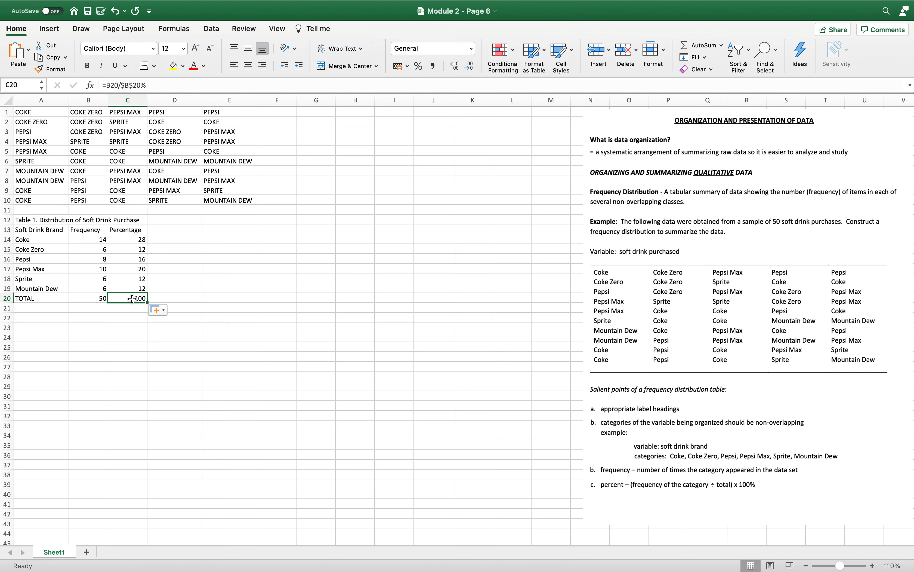
Step: Copy the whole soft drink distribution table, from its title in A12 to C20
left_click(41, 222)
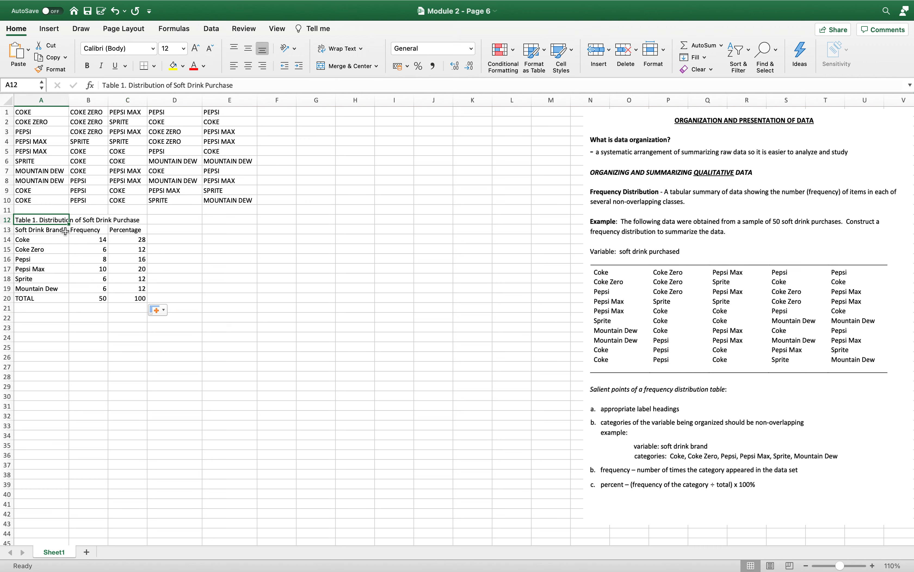
left_click(137, 299, "shift")
key("super+c")
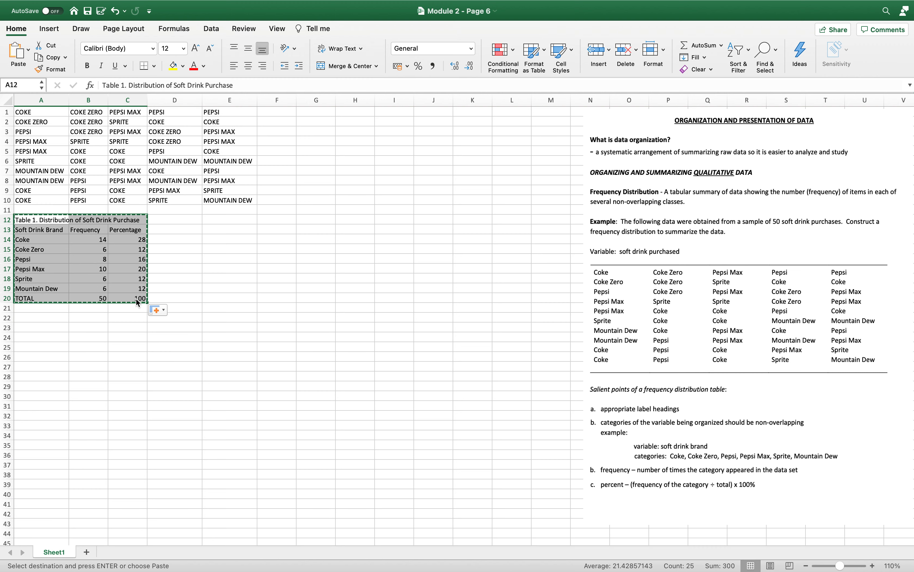
mouse_move(571, 4)
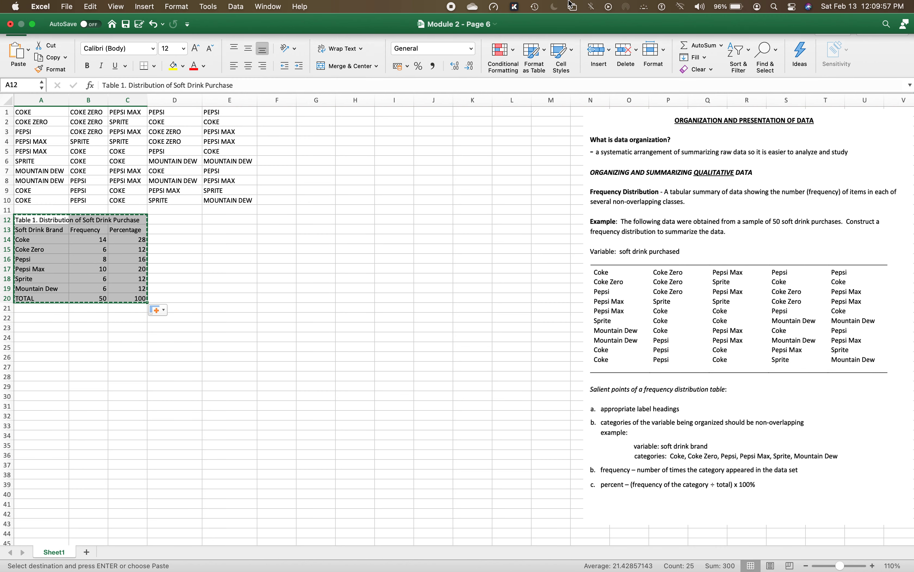